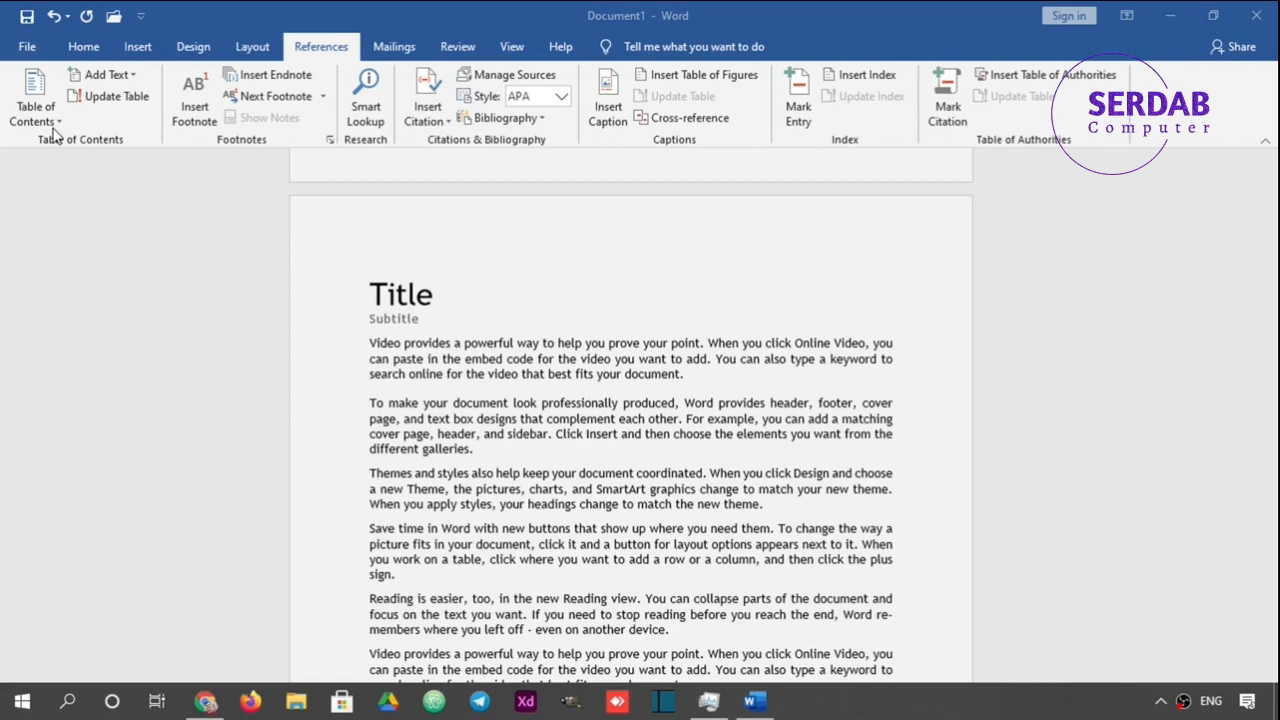
Browse the built-in automatic and manual table of contents designs.
left_click(33, 120)
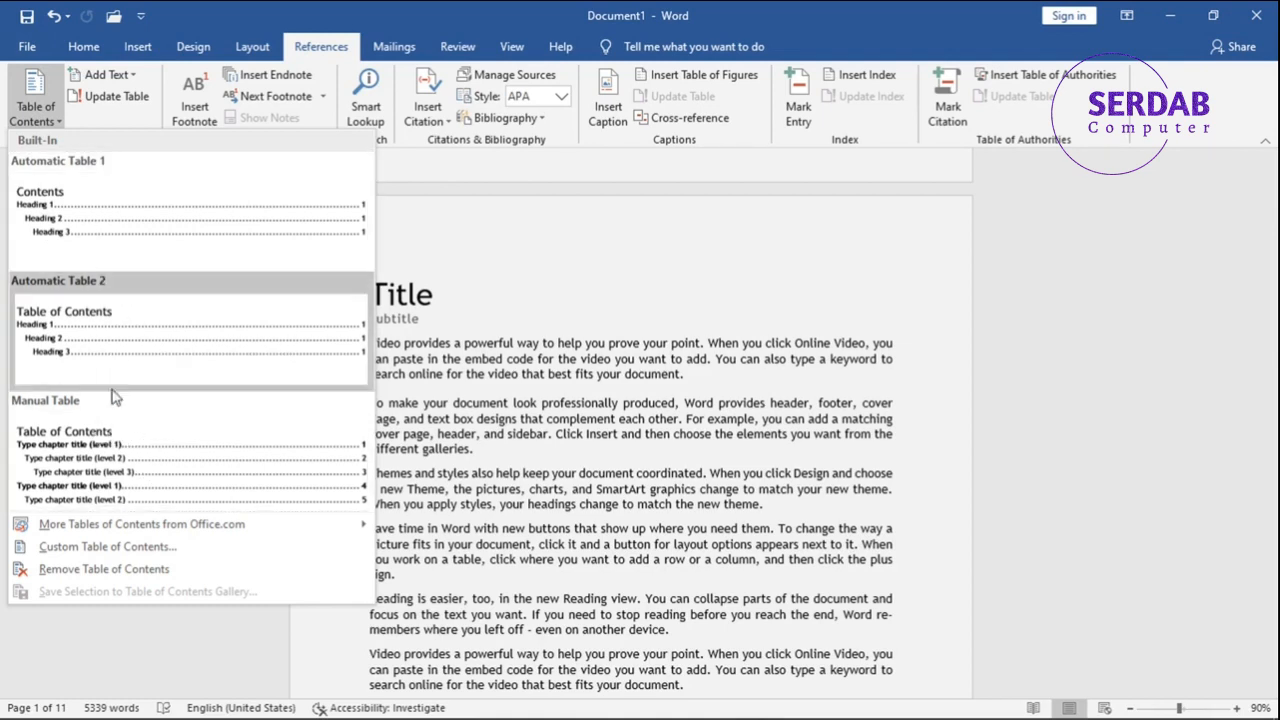
mouse_move(99, 532)
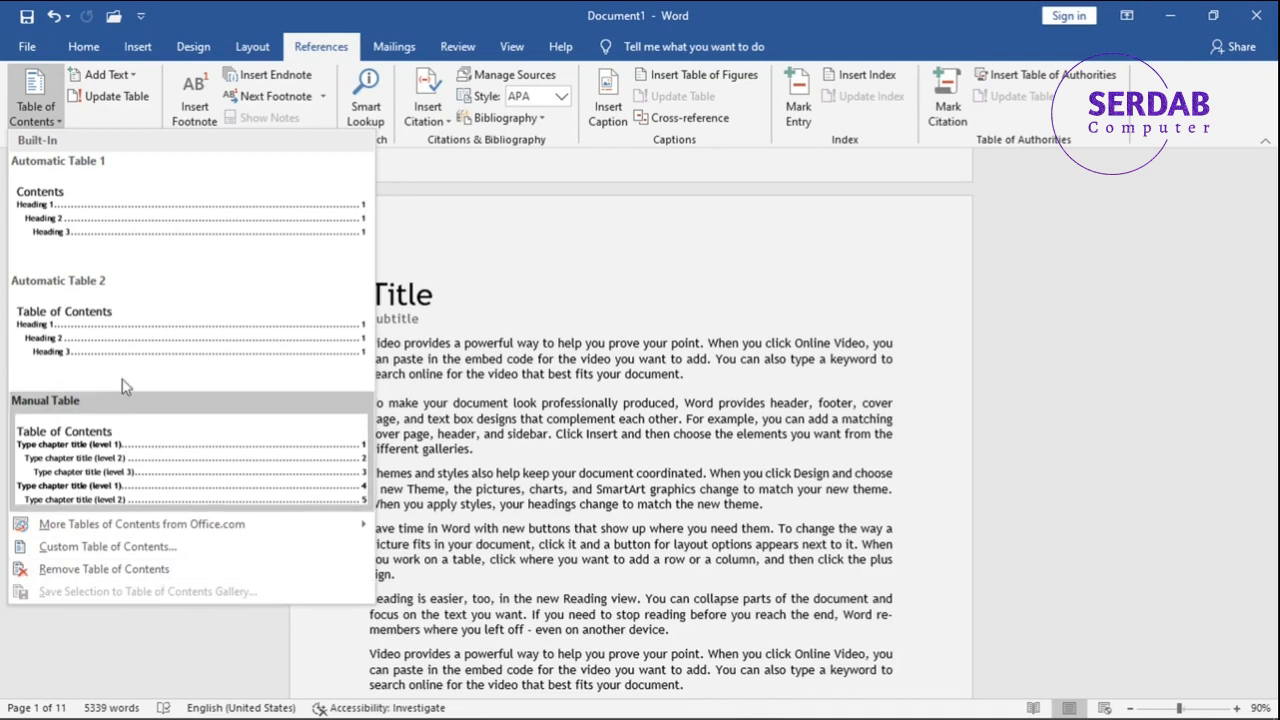
Insert a page break after the subtitle on the cover page to add a blank page.
left_click(686, 330)
scroll(686, 330, "up", 6)
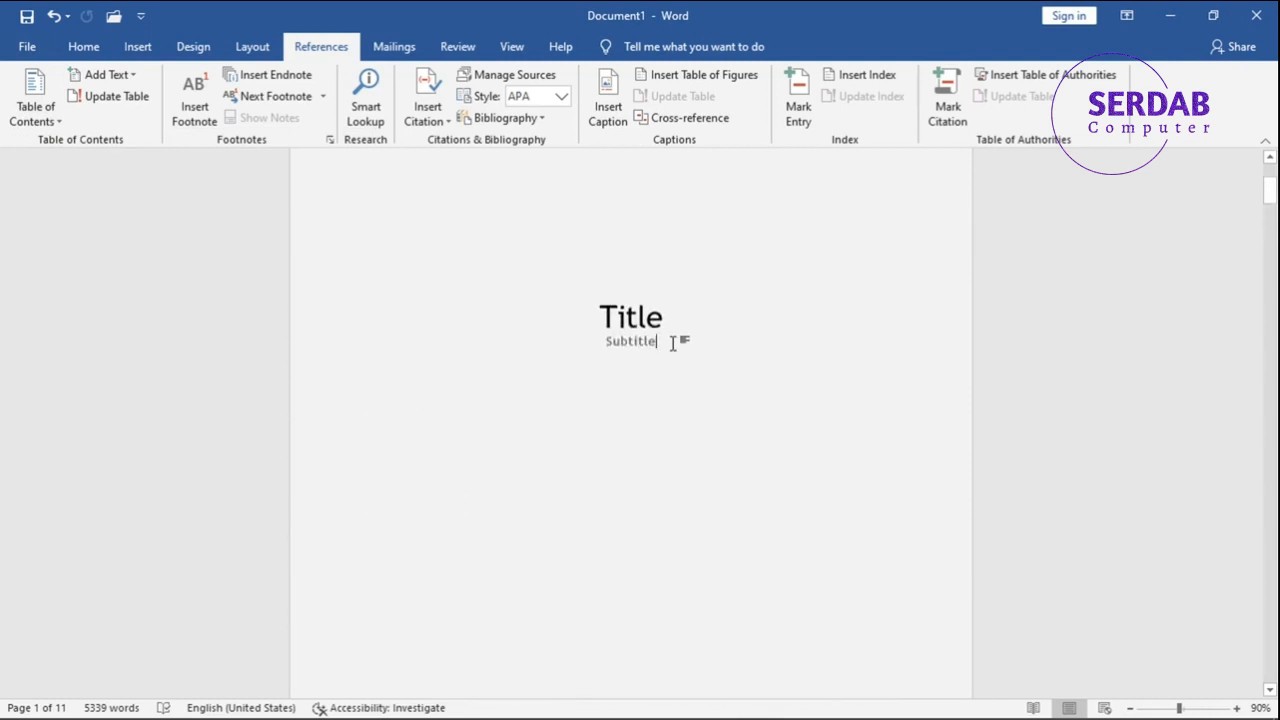
scroll(673, 343, "down", 8)
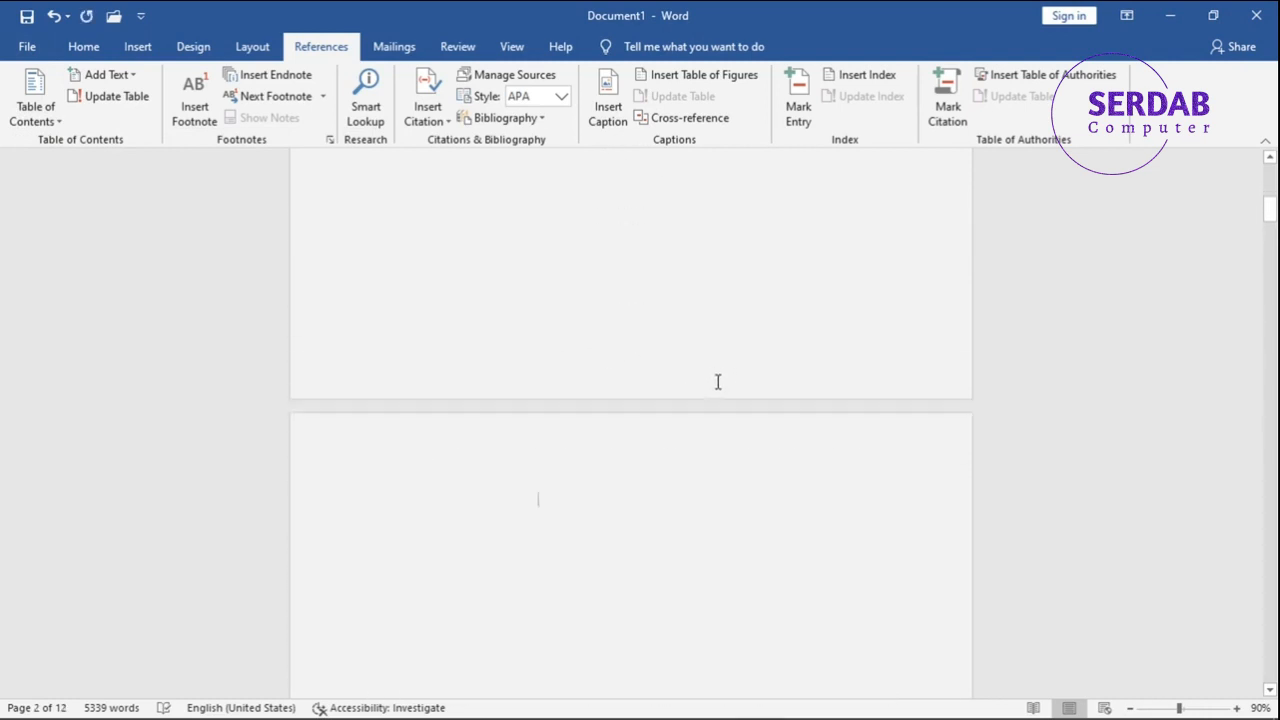
scroll(500, 483, "down", 2)
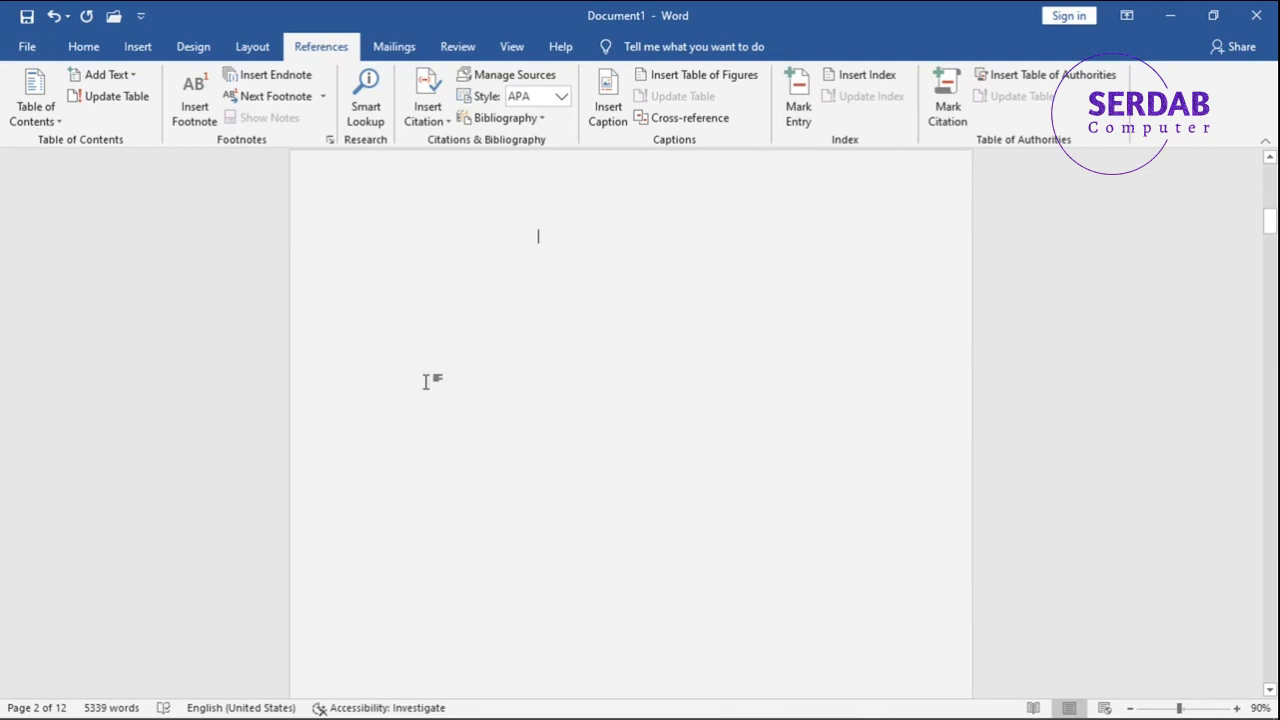
Insert the Automatic Table 1 table of contents at the insertion point after the cover page.
left_click(495, 318)
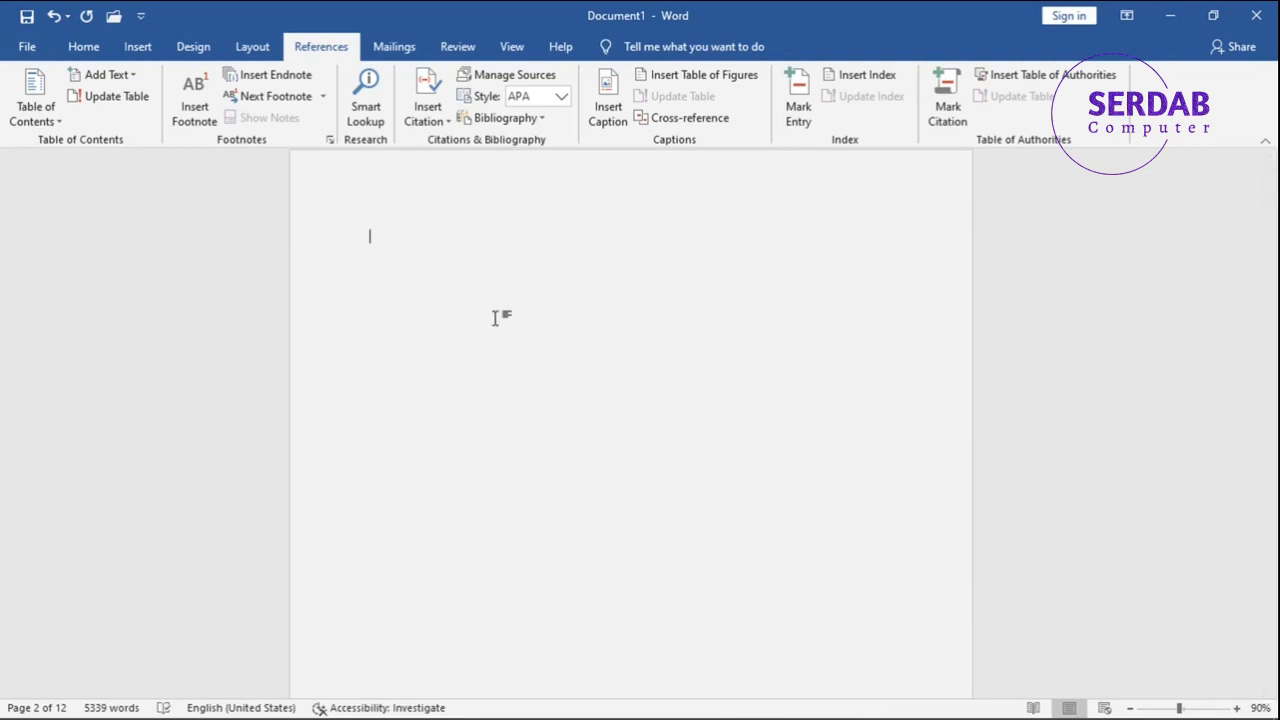
left_click(38, 100)
left_click(145, 236)
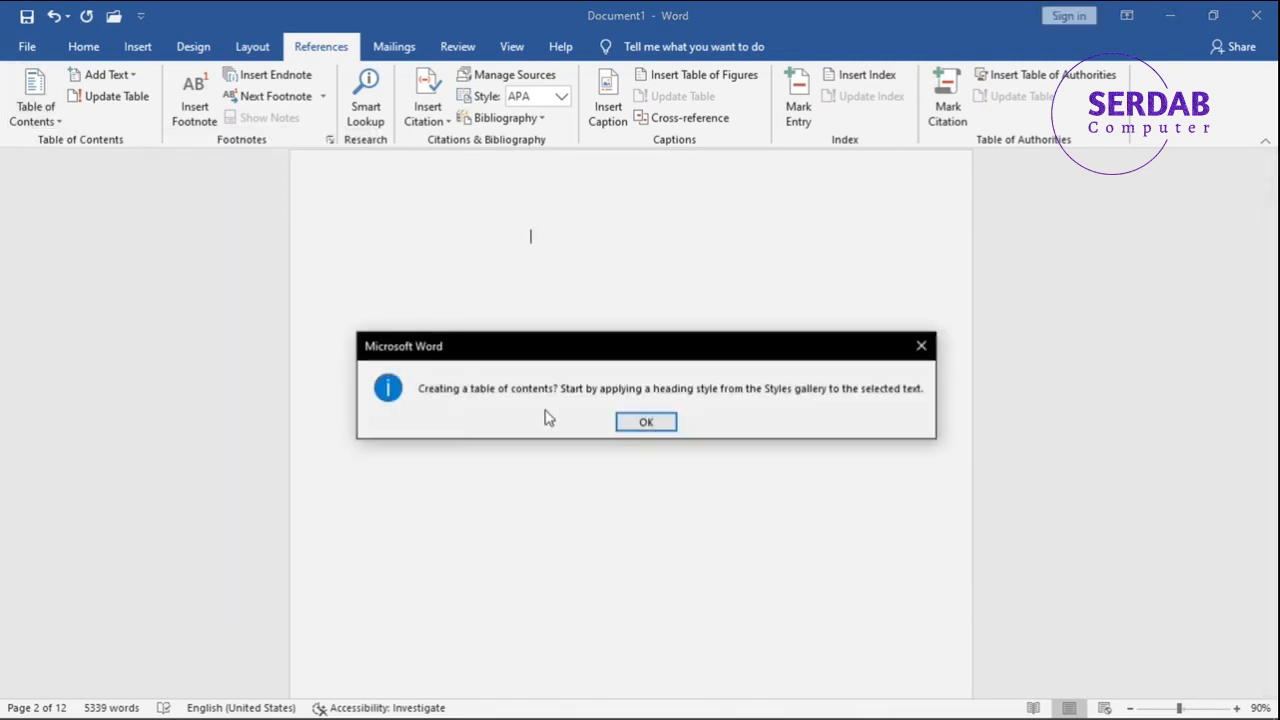
left_click(640, 422)
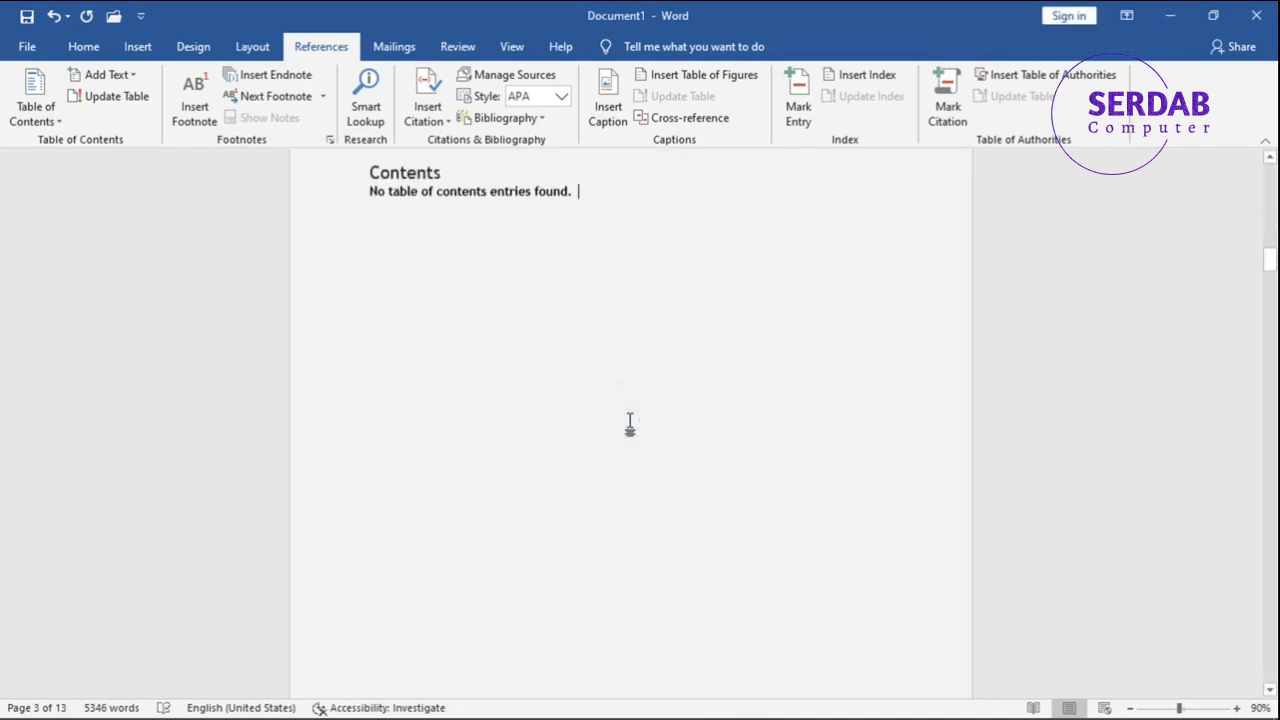
left_click(619, 388)
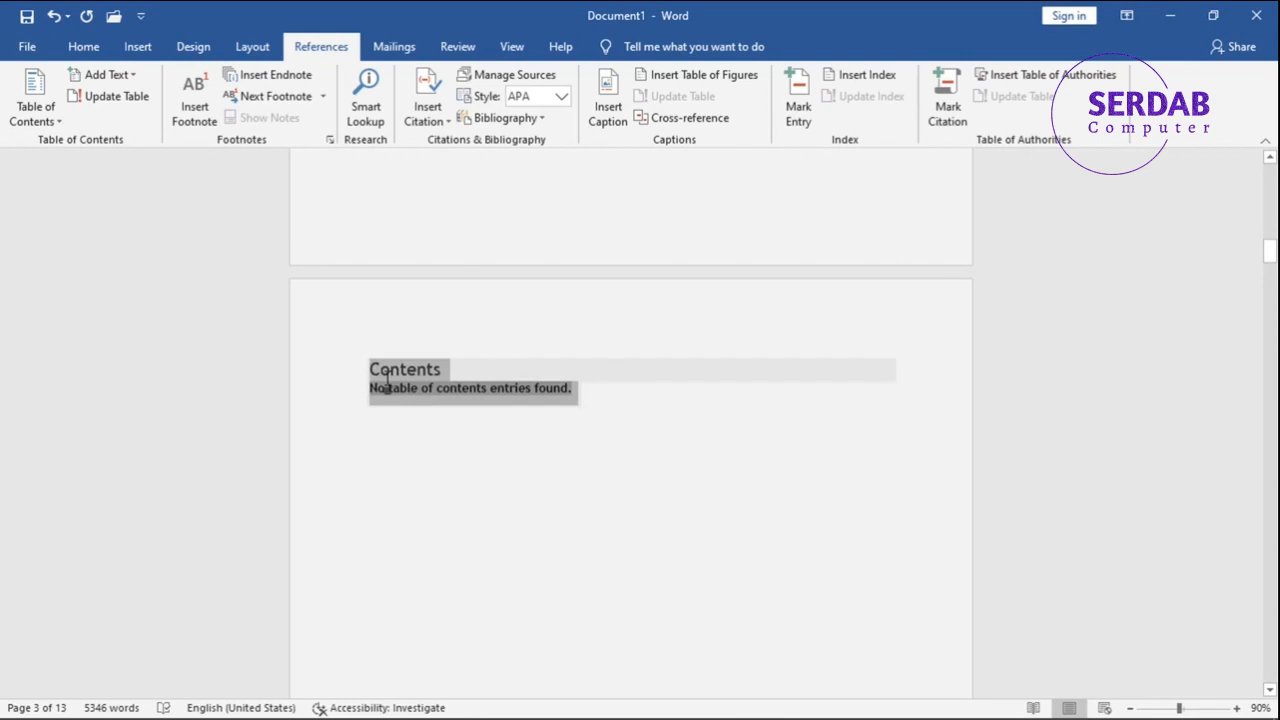
left_click(568, 509)
Replace the title above the first body paragraph with "Heading 1" and the subtitle beneath it with "Heading 2".
scroll(568, 509, "down", 15)
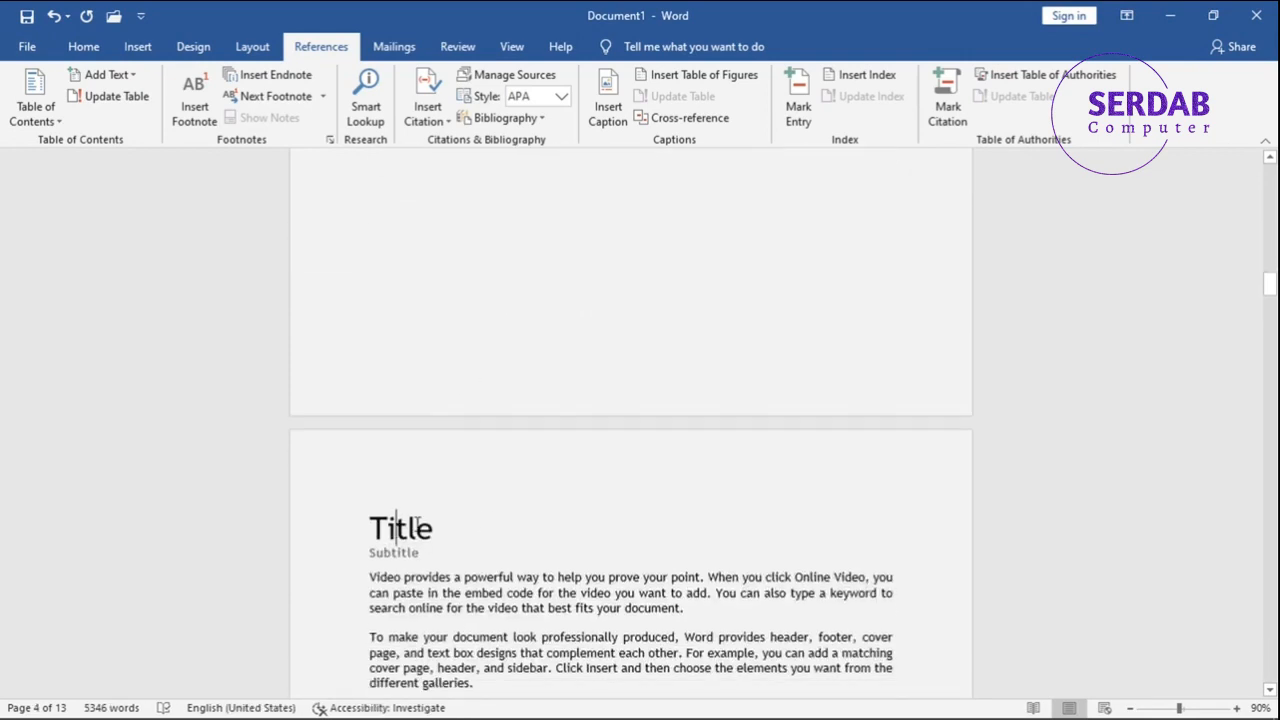
double_click(417, 523)
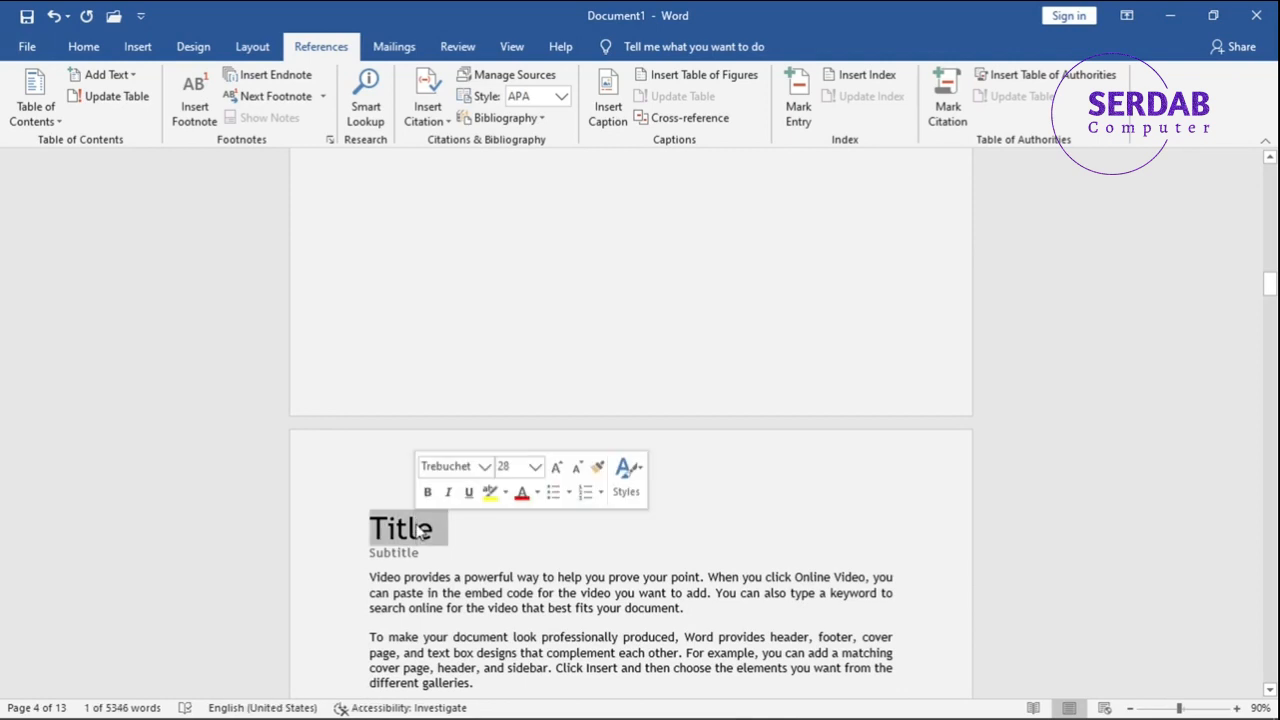
type("Heading 1")
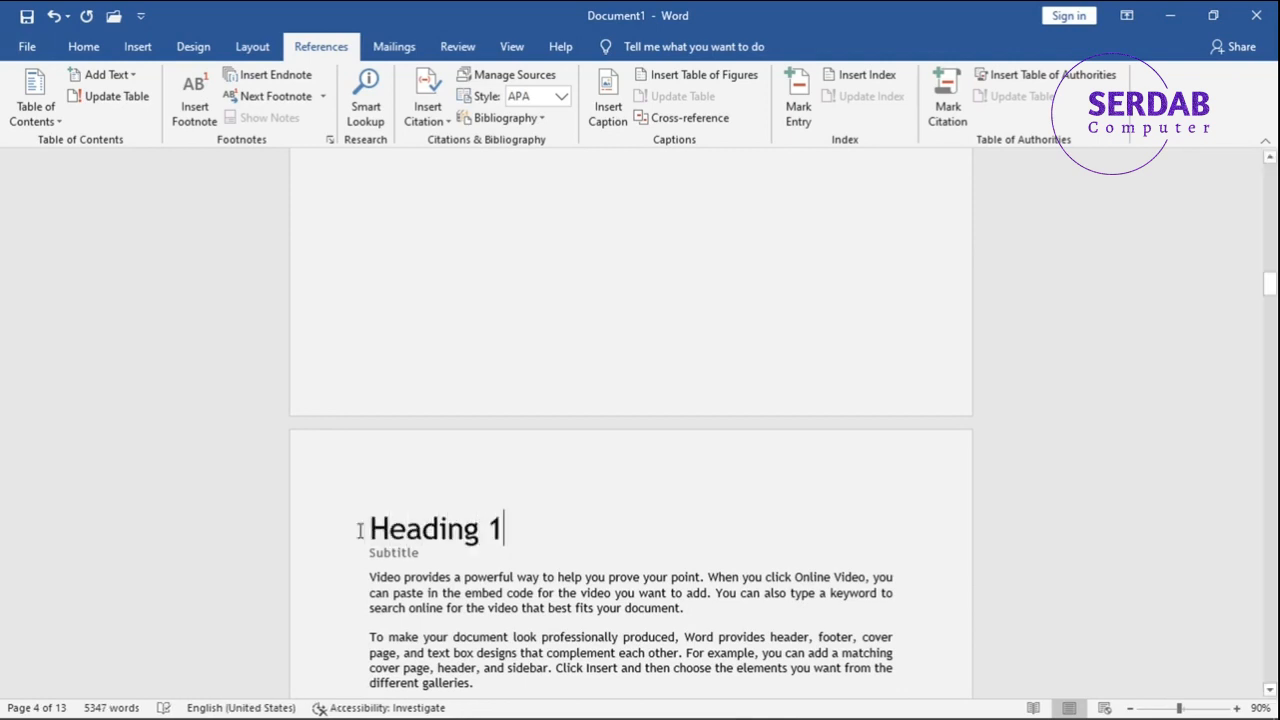
double_click(385, 548)
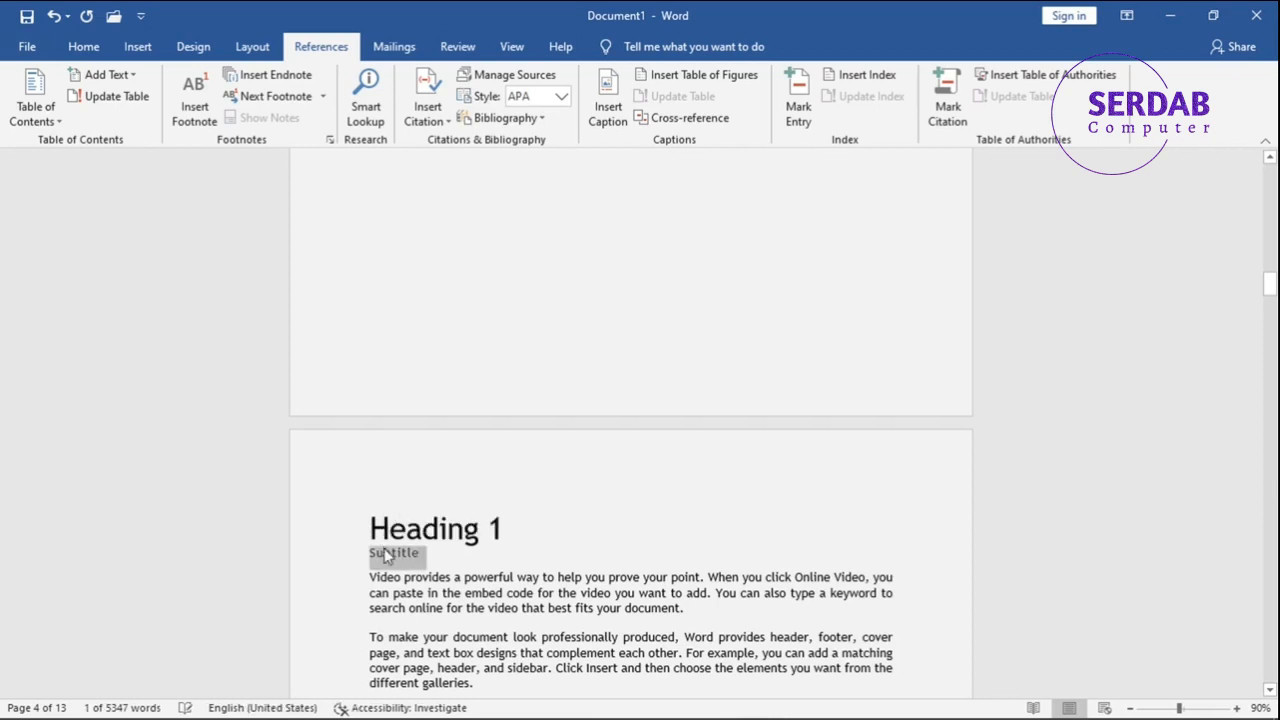
type("Heading 2")
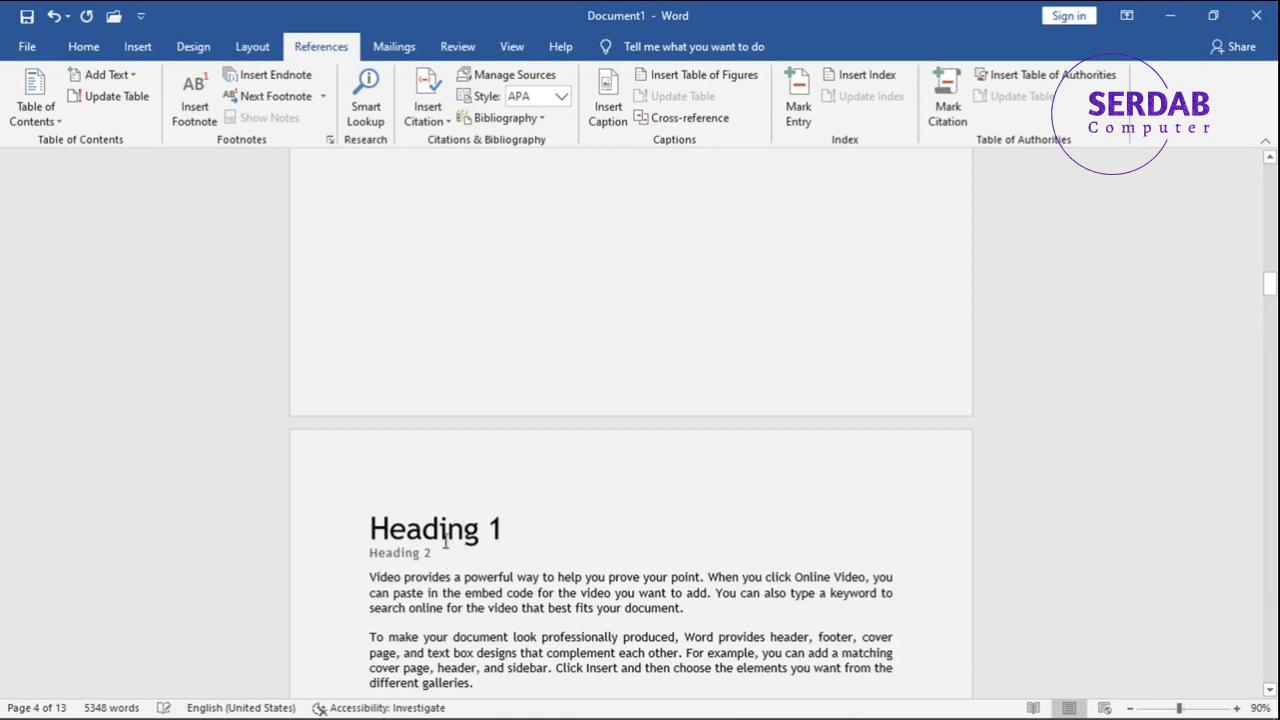
Apply the Heading 1 style to the "Heading 1" line and the Heading 2 style to the "Heading 2" line.
left_click(84, 46)
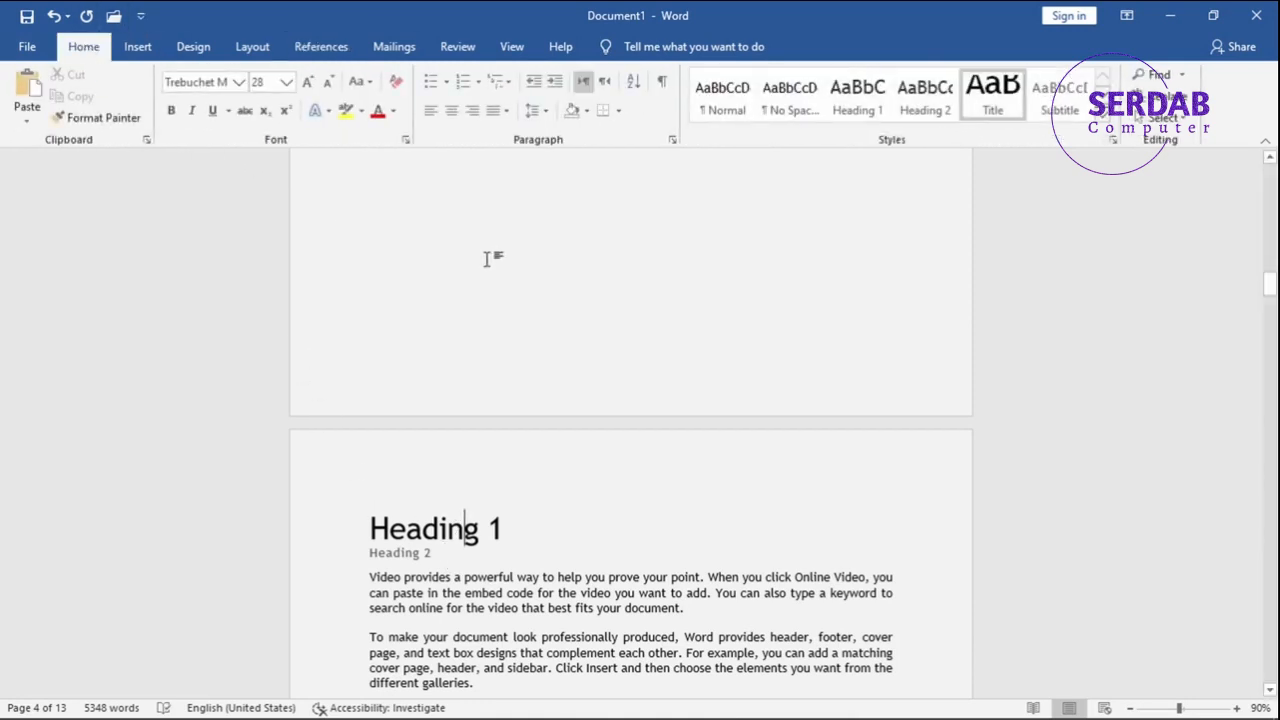
left_click(857, 100)
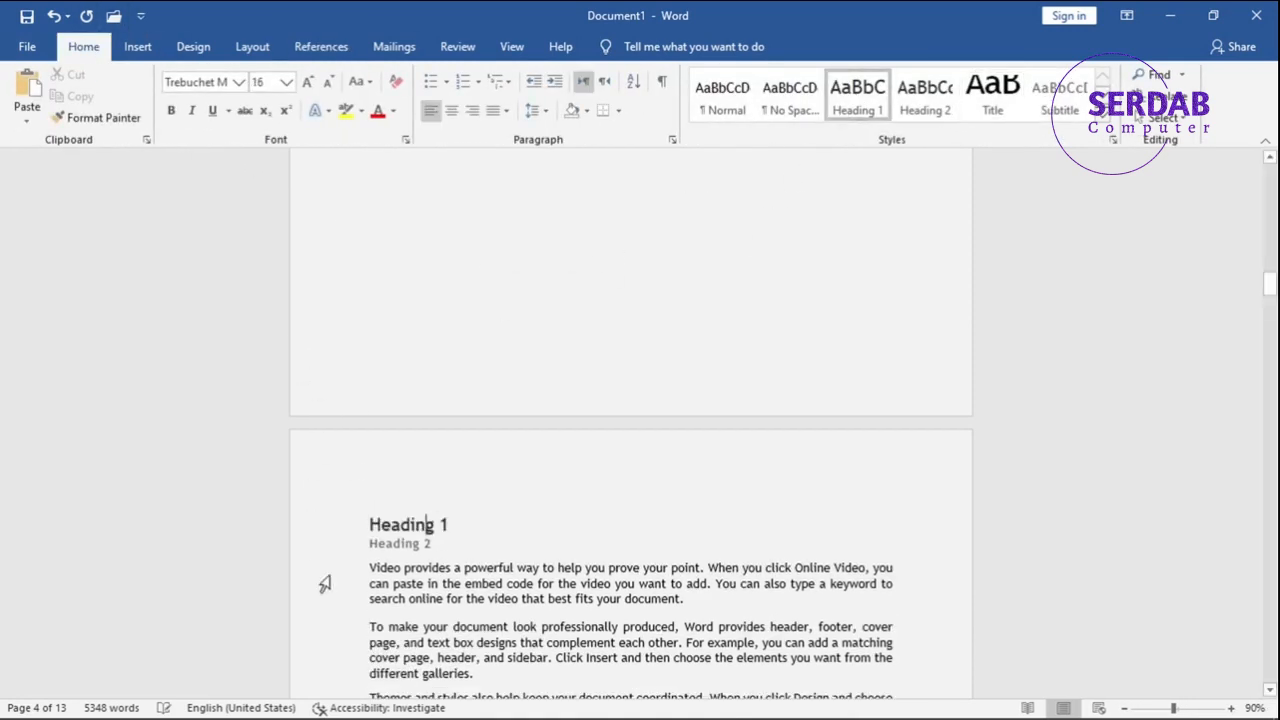
left_click(386, 541)
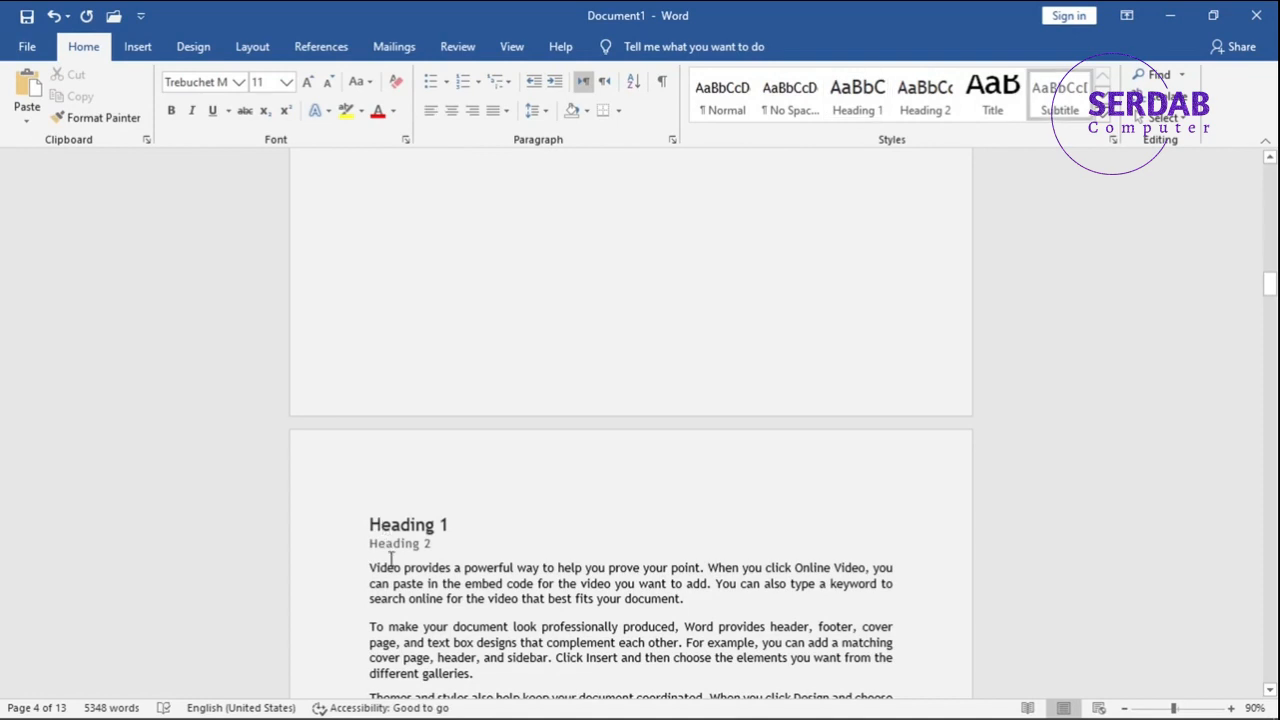
key("ctrl+alt+2")
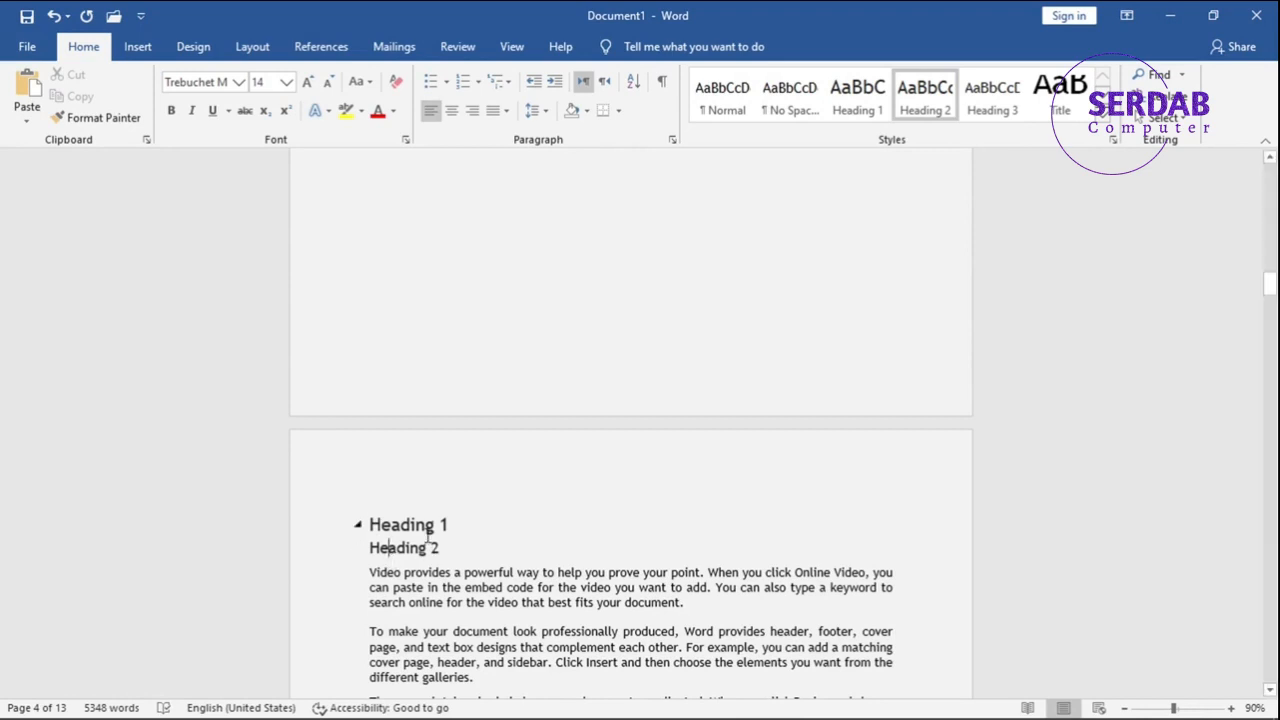
Copy both heading lines to the start of the second body page and remove the extra blank line below them.
left_click(426, 530)
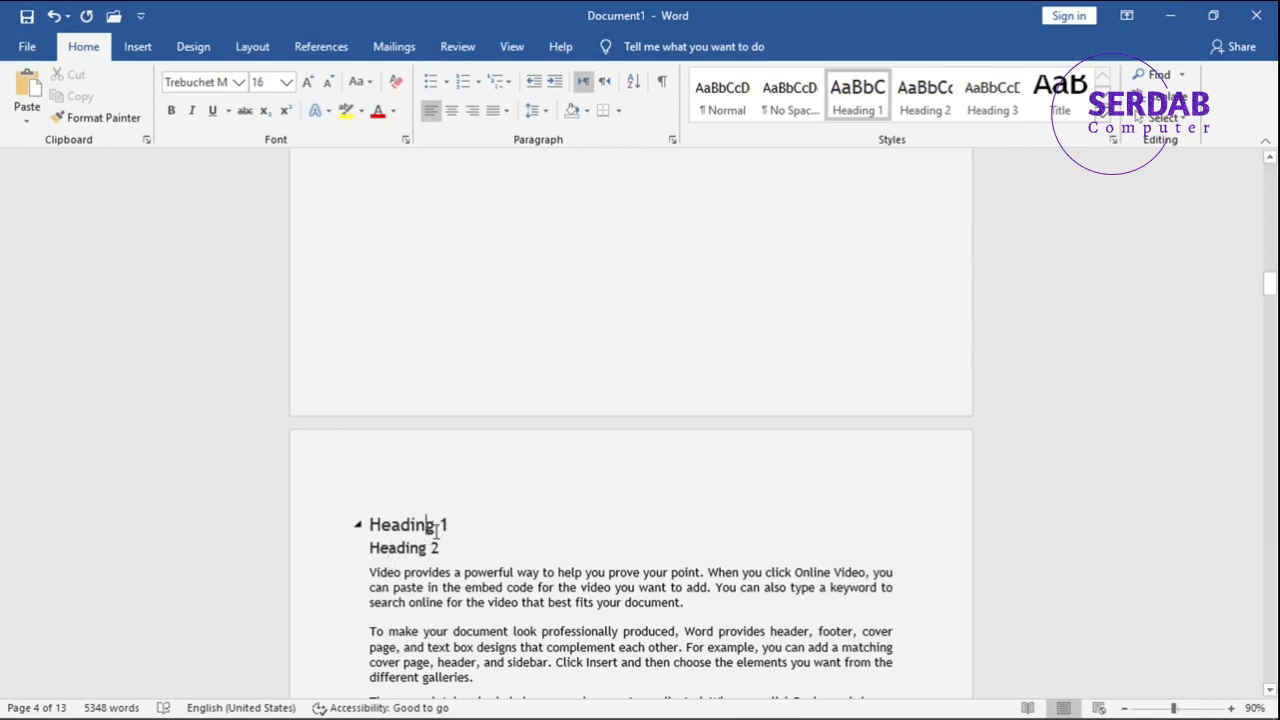
left_click_drag(443, 545, 377, 541)
key("ctrl+c")
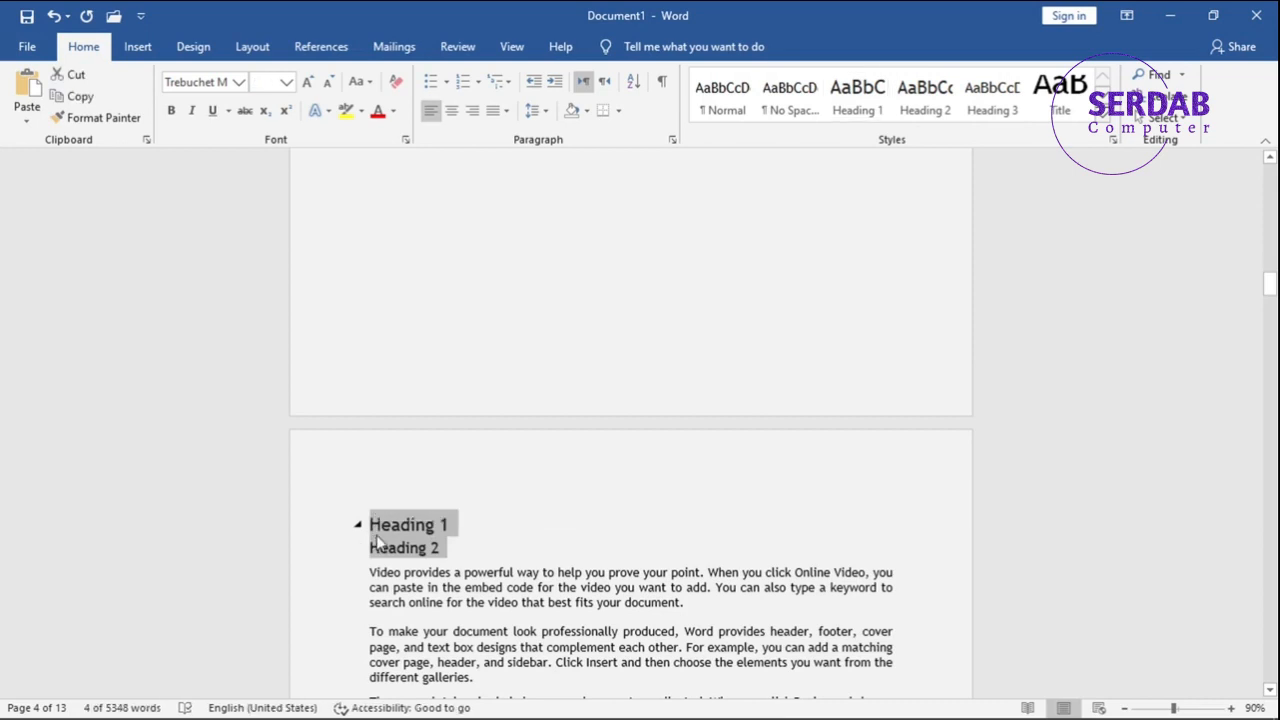
scroll(380, 543, "down", 15)
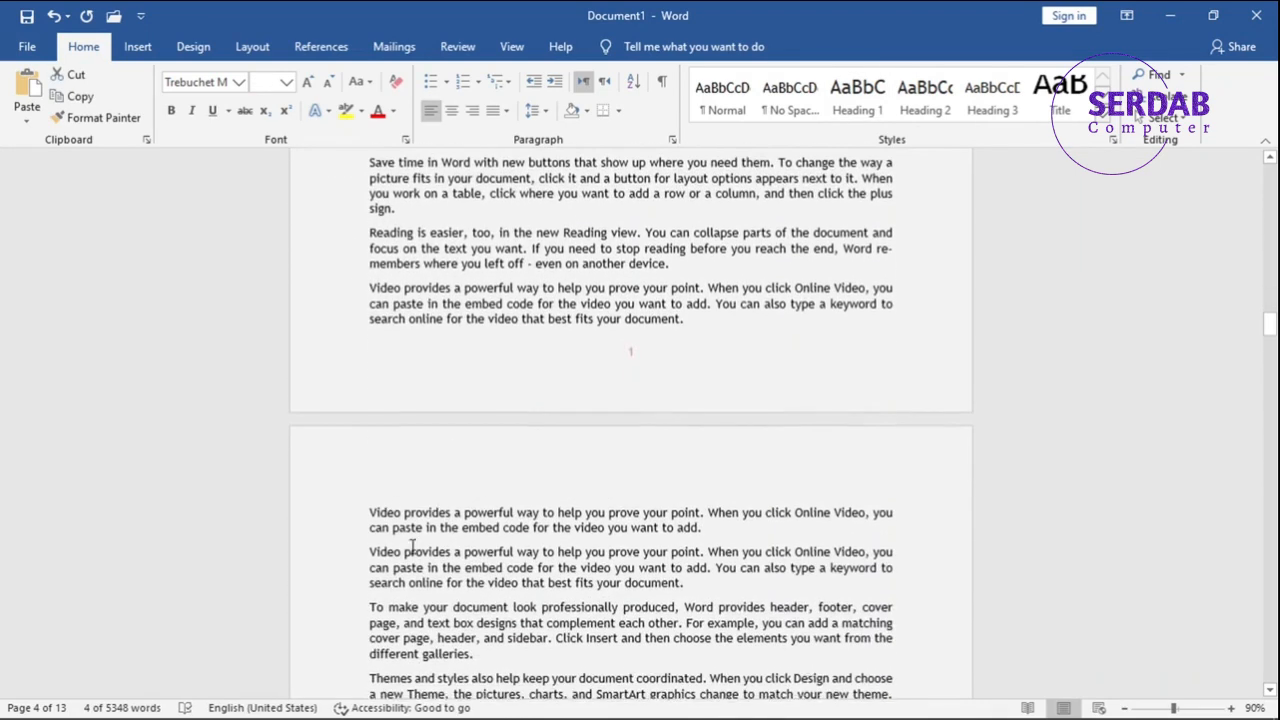
left_click(364, 506)
key("Return")
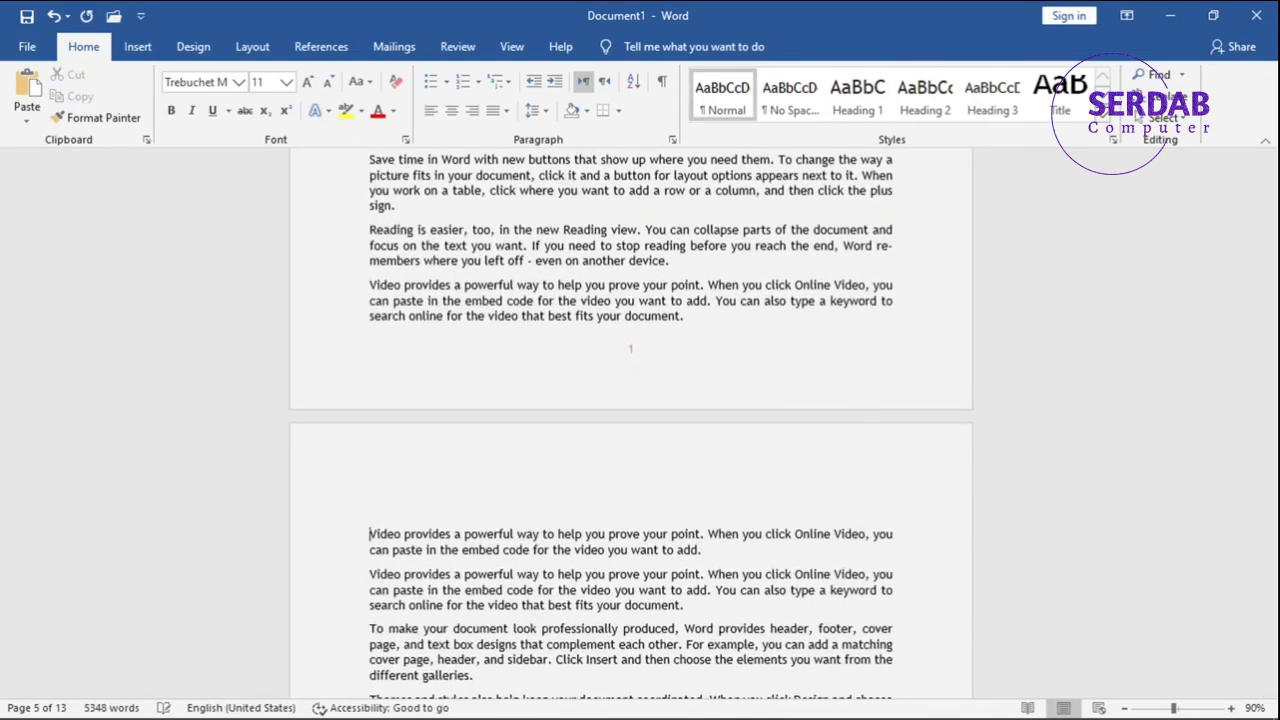
key("ctrl+v")
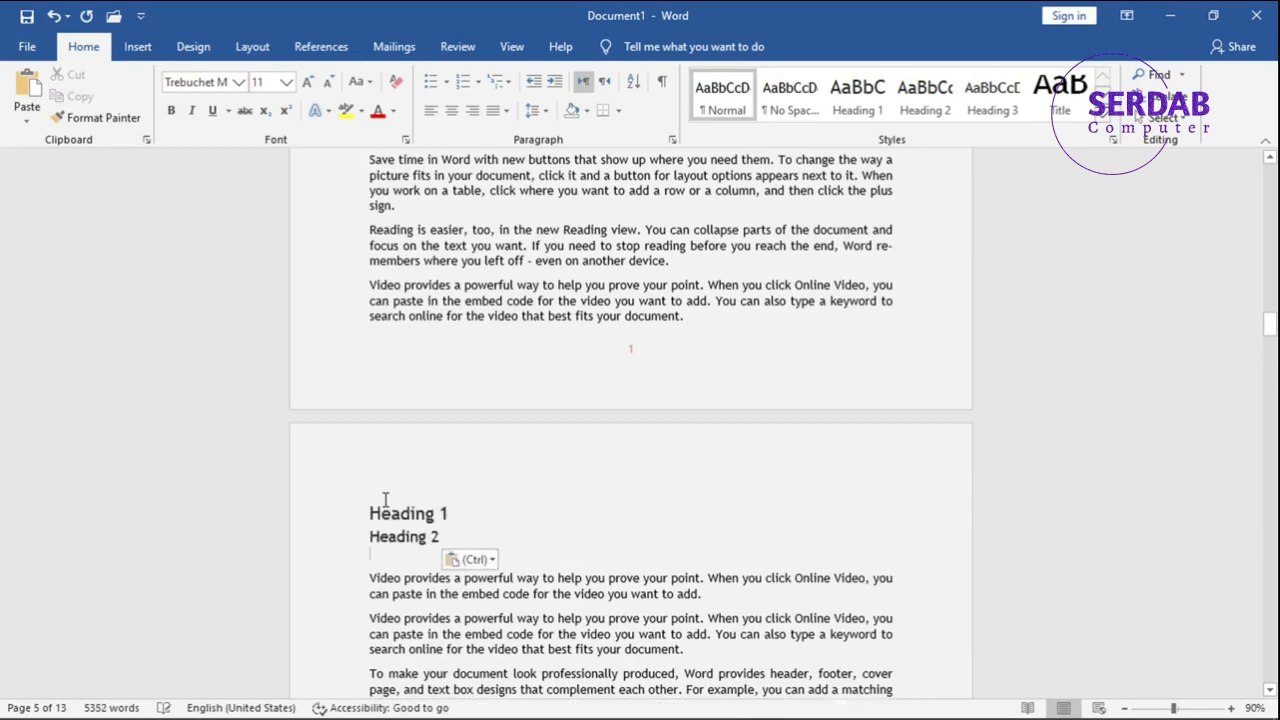
key("BackSpace")
Copy the same two headings to the start of the third body page, removing the leftover blank line.
left_click(366, 508, "shift")
key("ctrl+c")
scroll(403, 580, "down", 1)
scroll(403, 580, "down", 15)
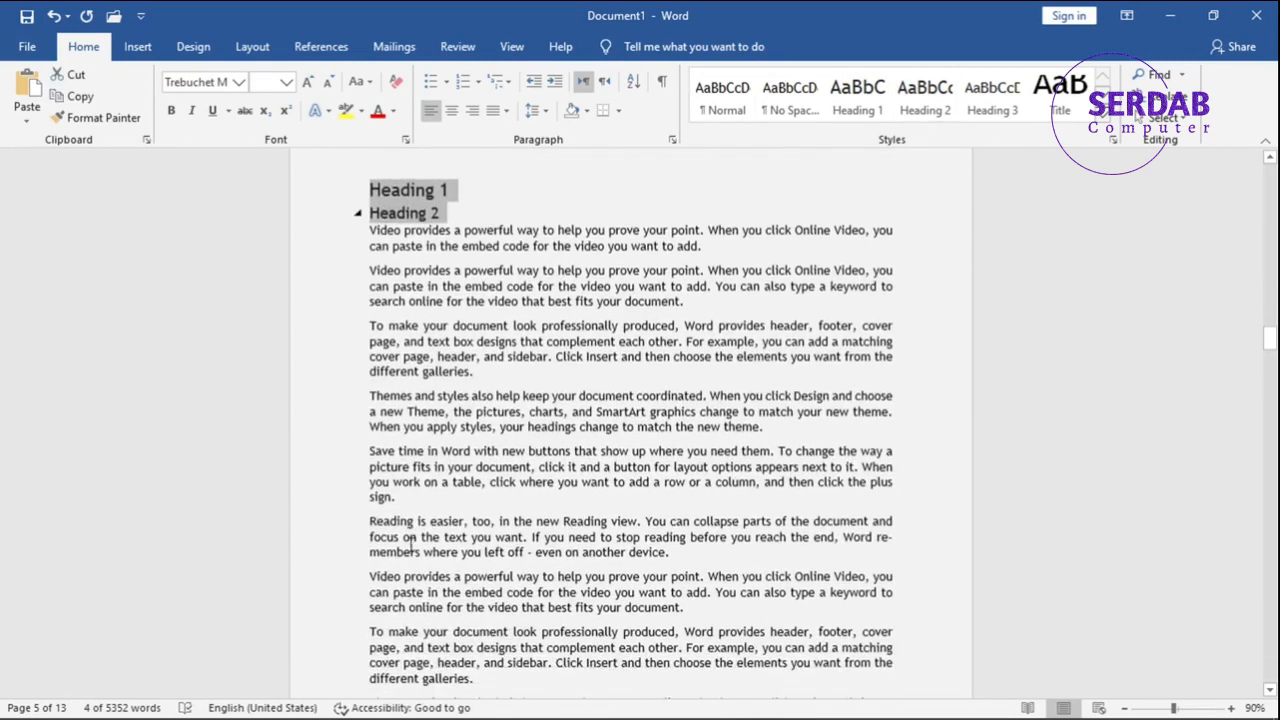
left_click(370, 503)
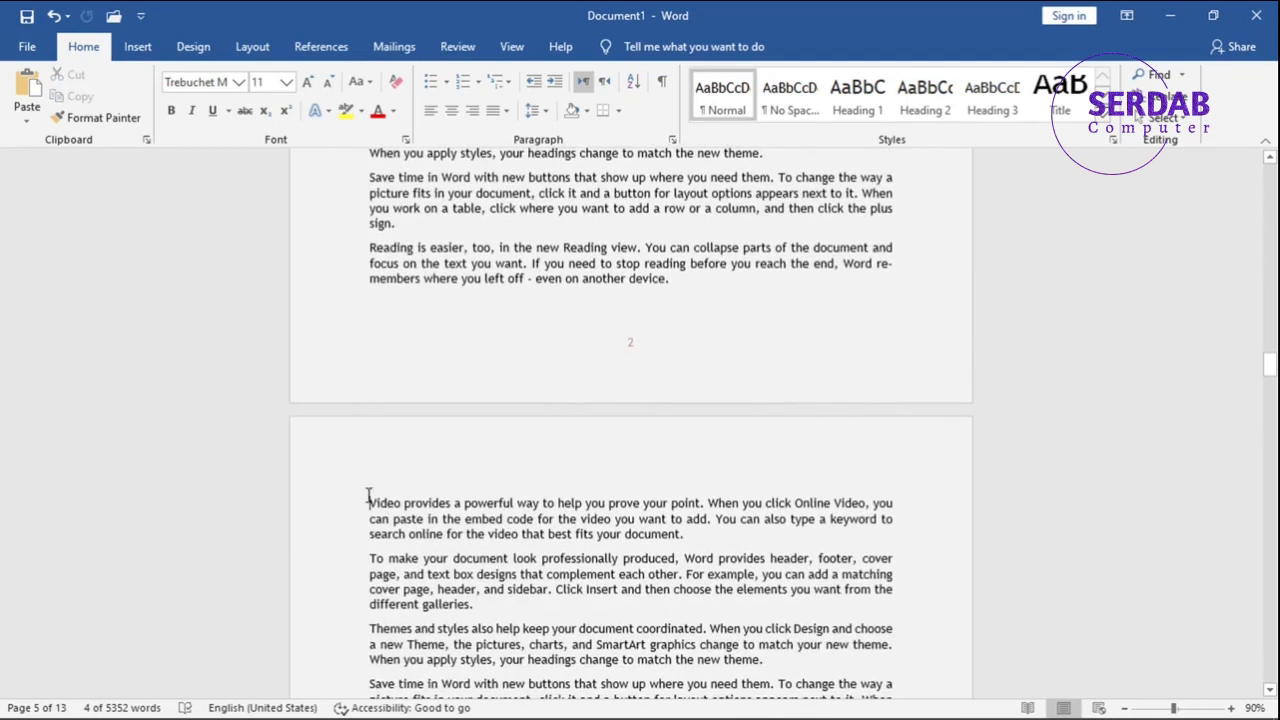
key("Return")
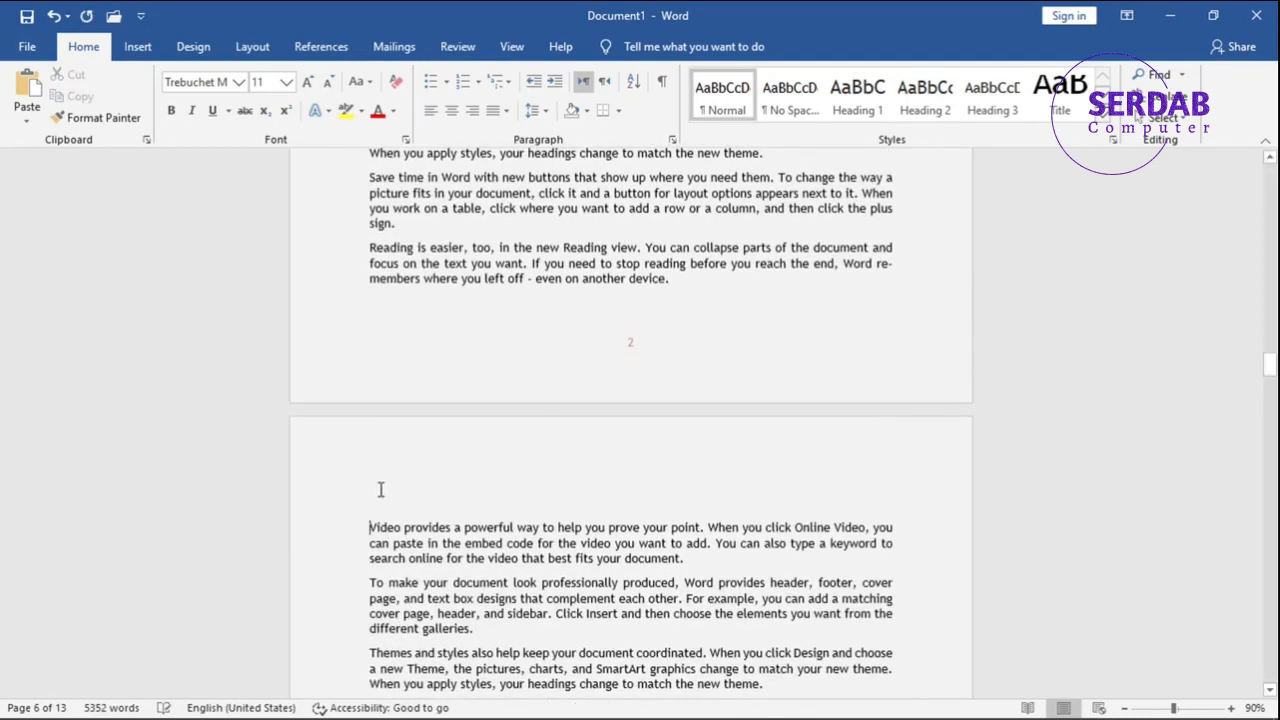
key("ctrl+v")
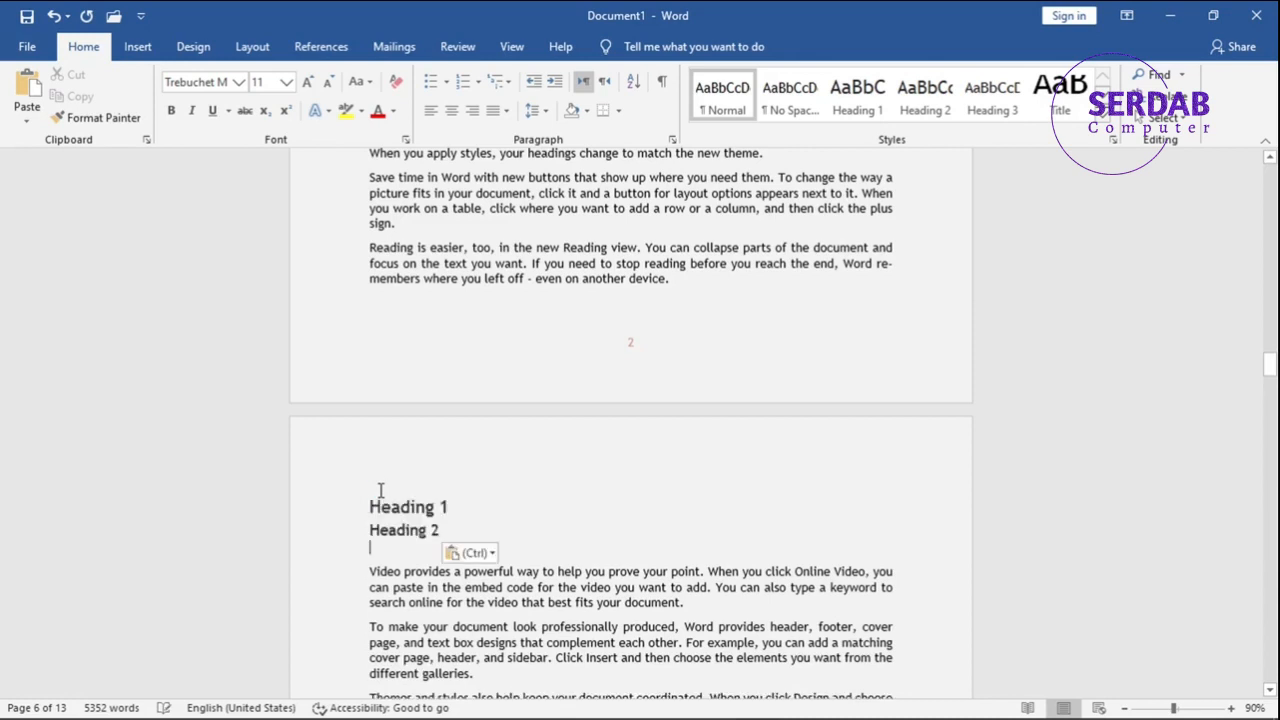
key("BackSpace")
Paste the two headings above the first paragraph of the fourth body page and delete the blank line after them.
scroll(382, 492, "down", 5)
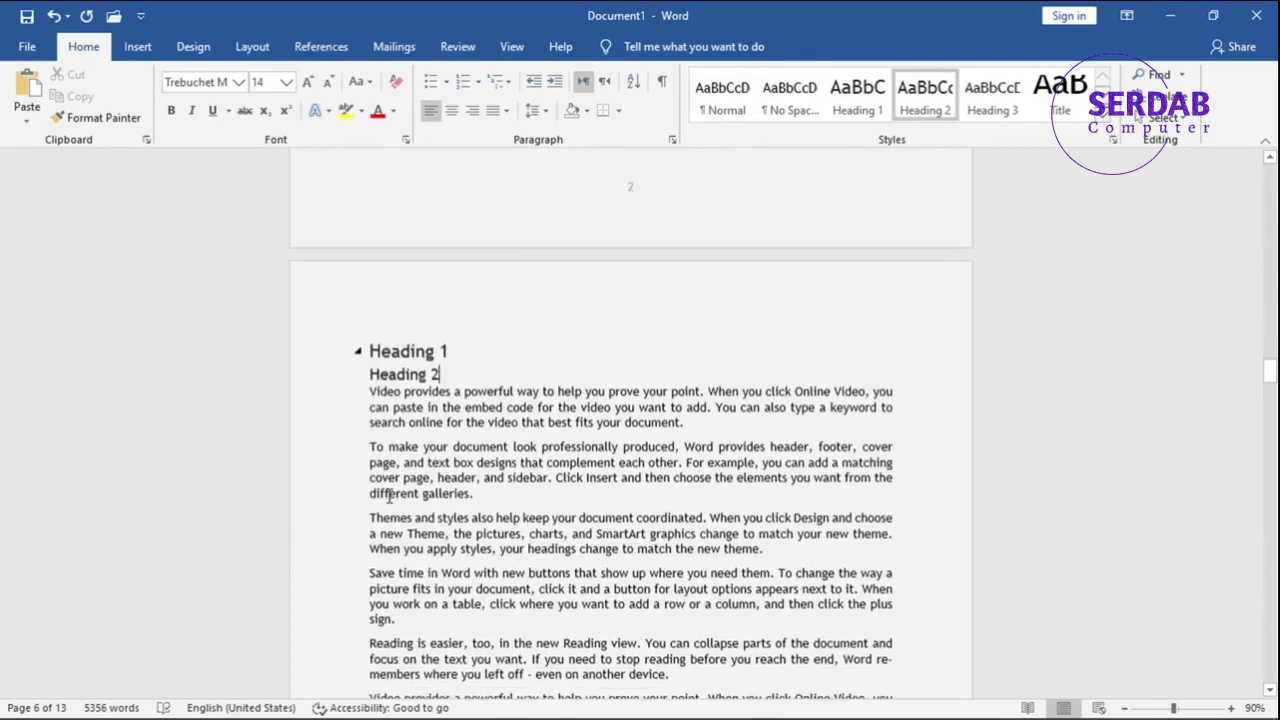
scroll(395, 505, "down", 7)
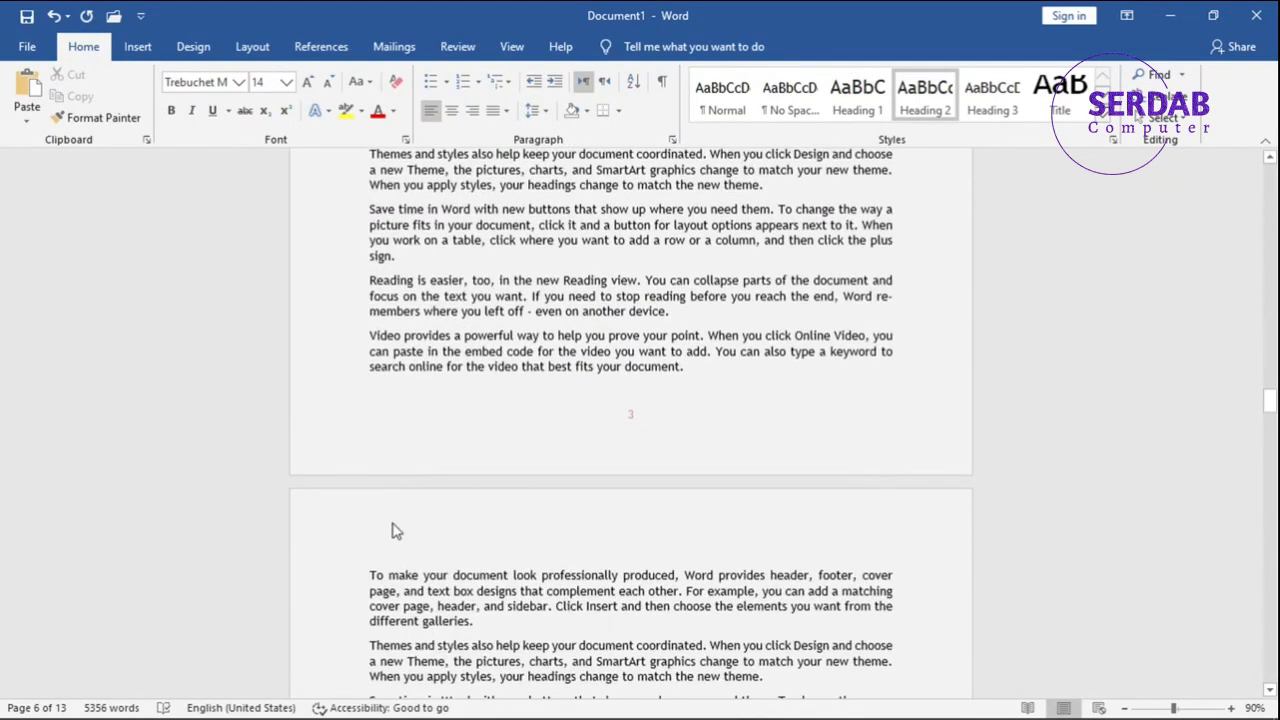
left_click(369, 568)
key("Return")
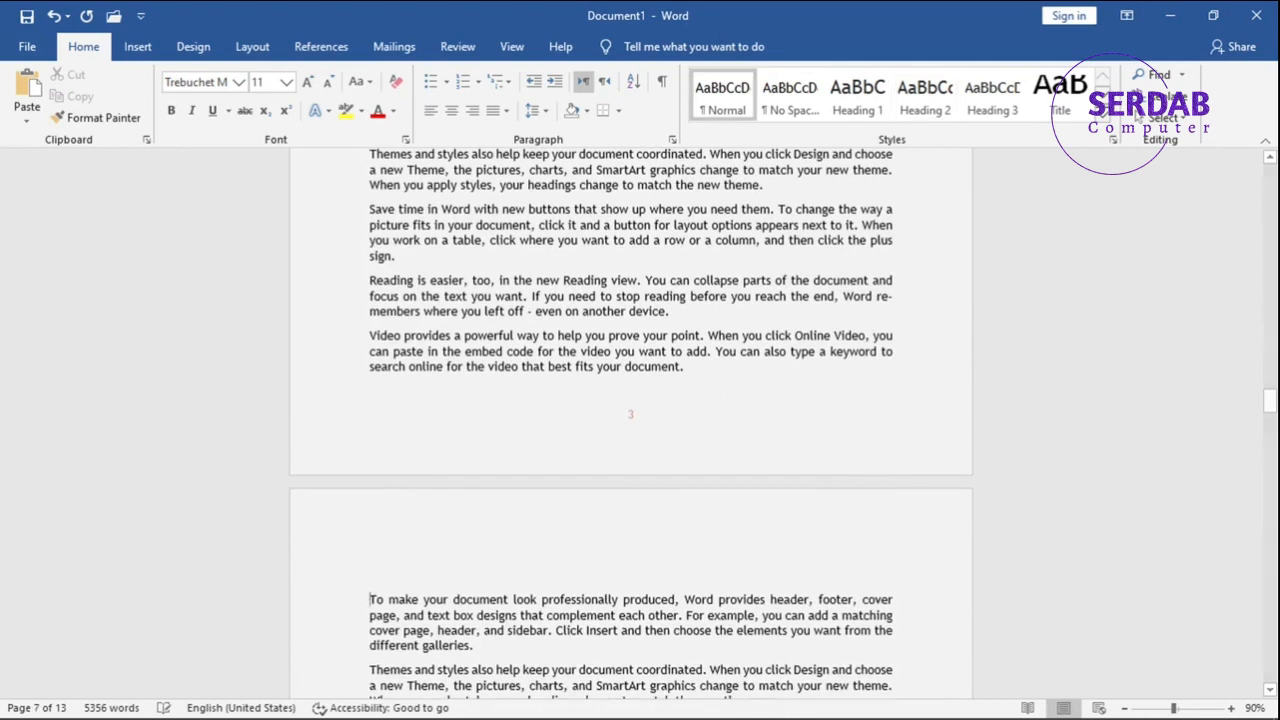
key("ctrl+v")
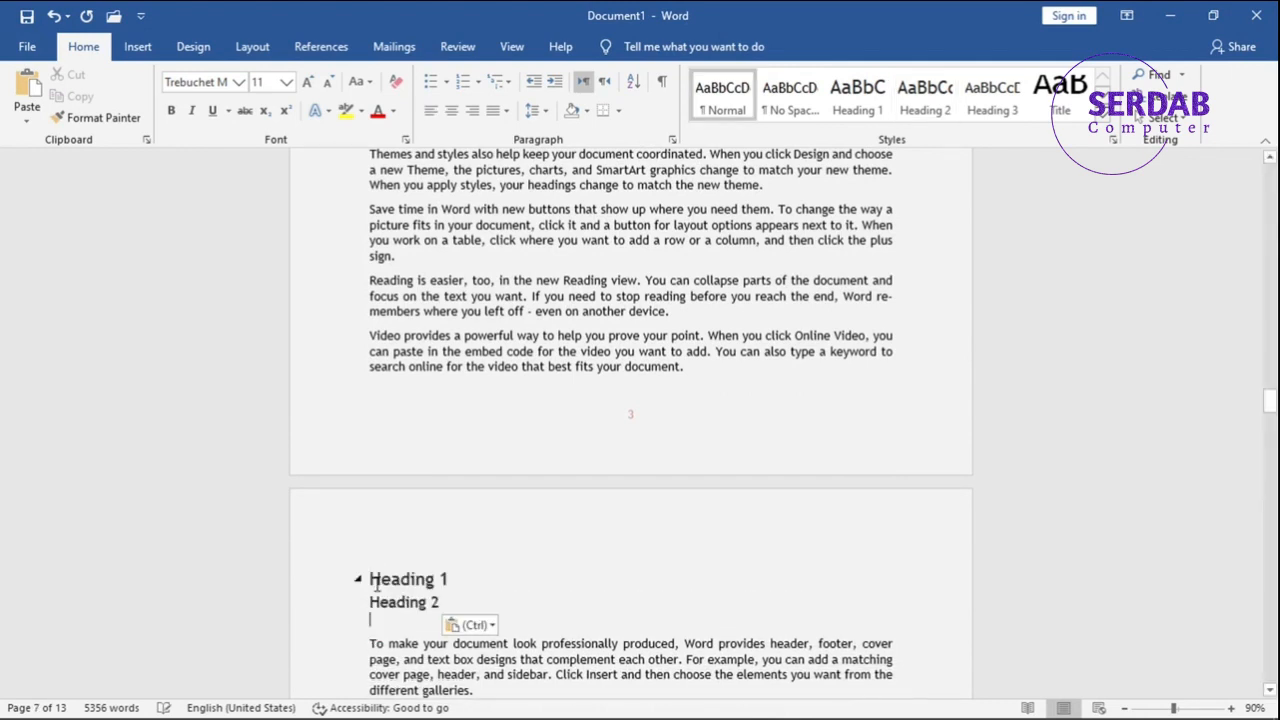
key("BackSpace")
Paste the two headings on a new line above the first paragraph of the fifth body page.
scroll(370, 590, "down", 5)
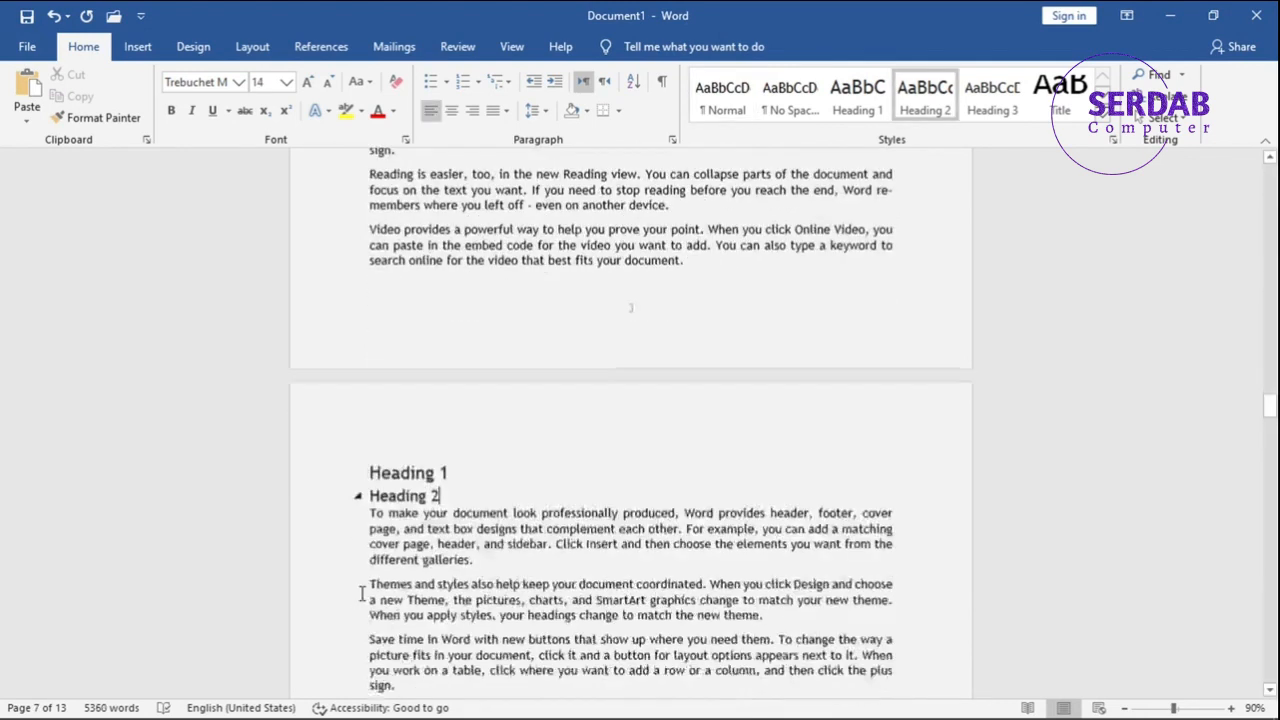
scroll(362, 593, "down", 10)
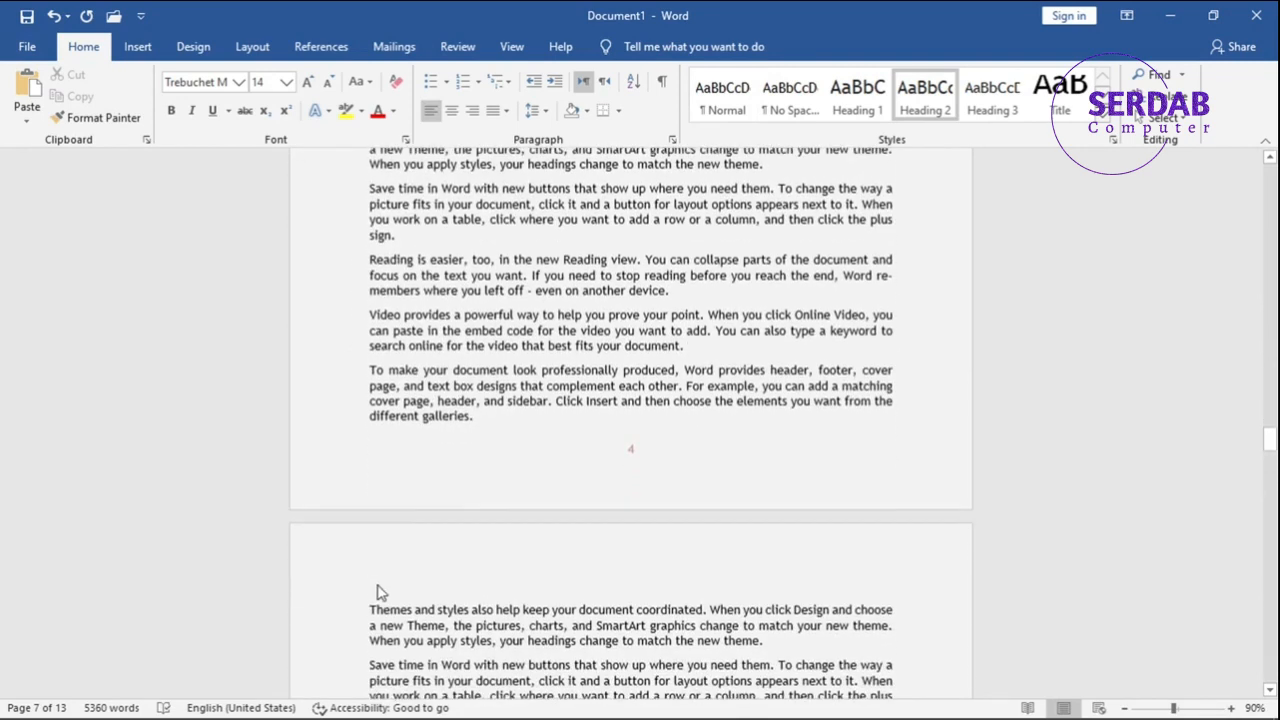
left_click(374, 596)
key("Return")
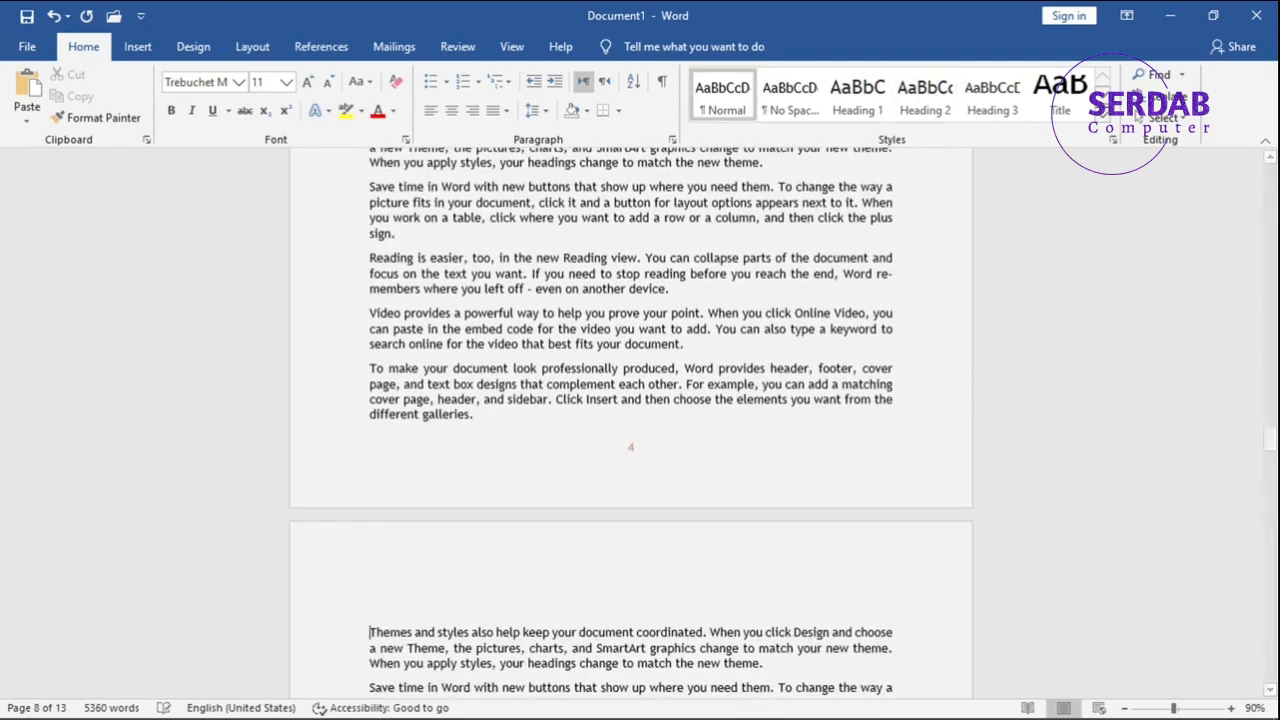
key("ctrl+v")
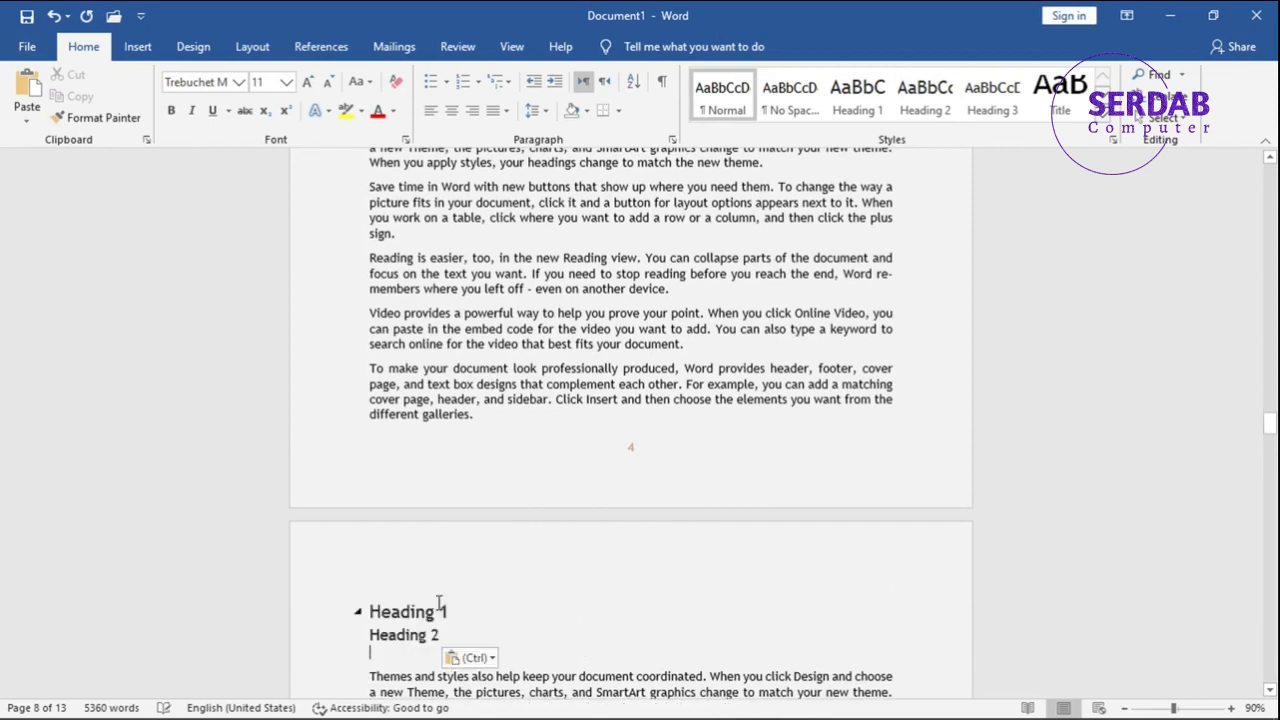
Paste the same headings at the start of the sixth body page and delete the blank line below the fifth page's headings.
scroll(430, 610, "down", 15)
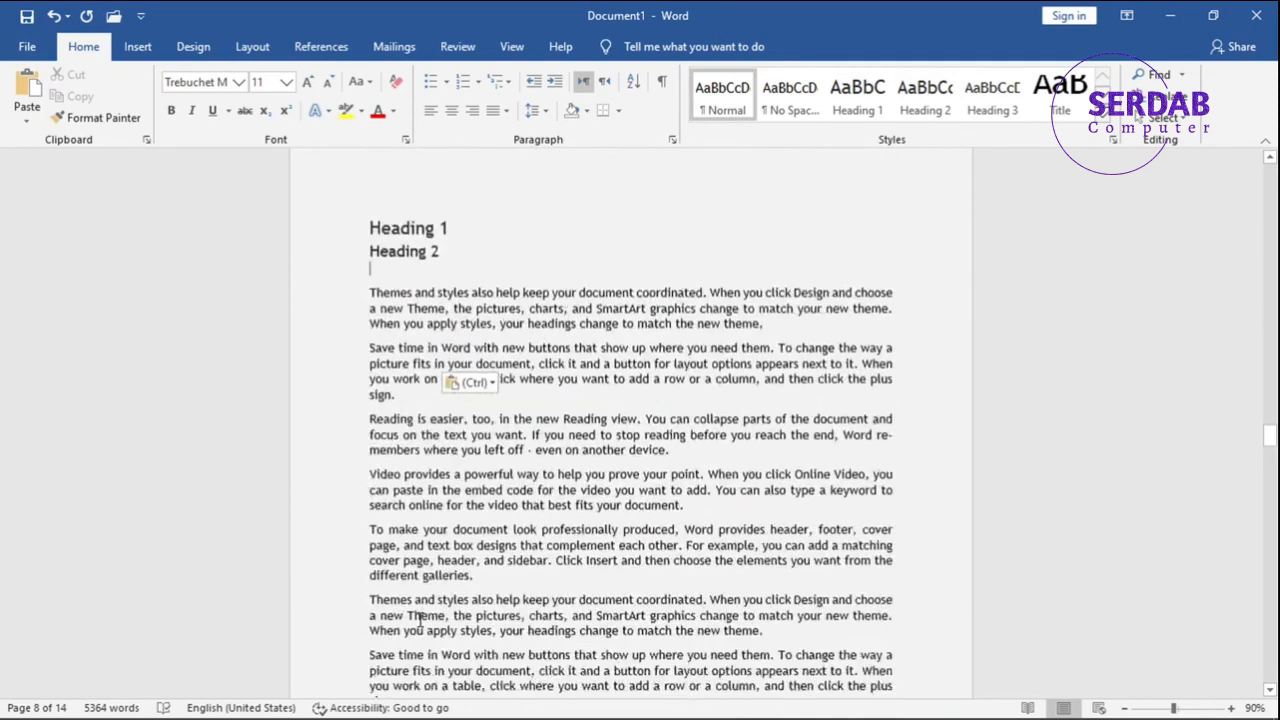
scroll(422, 615, "up", 3)
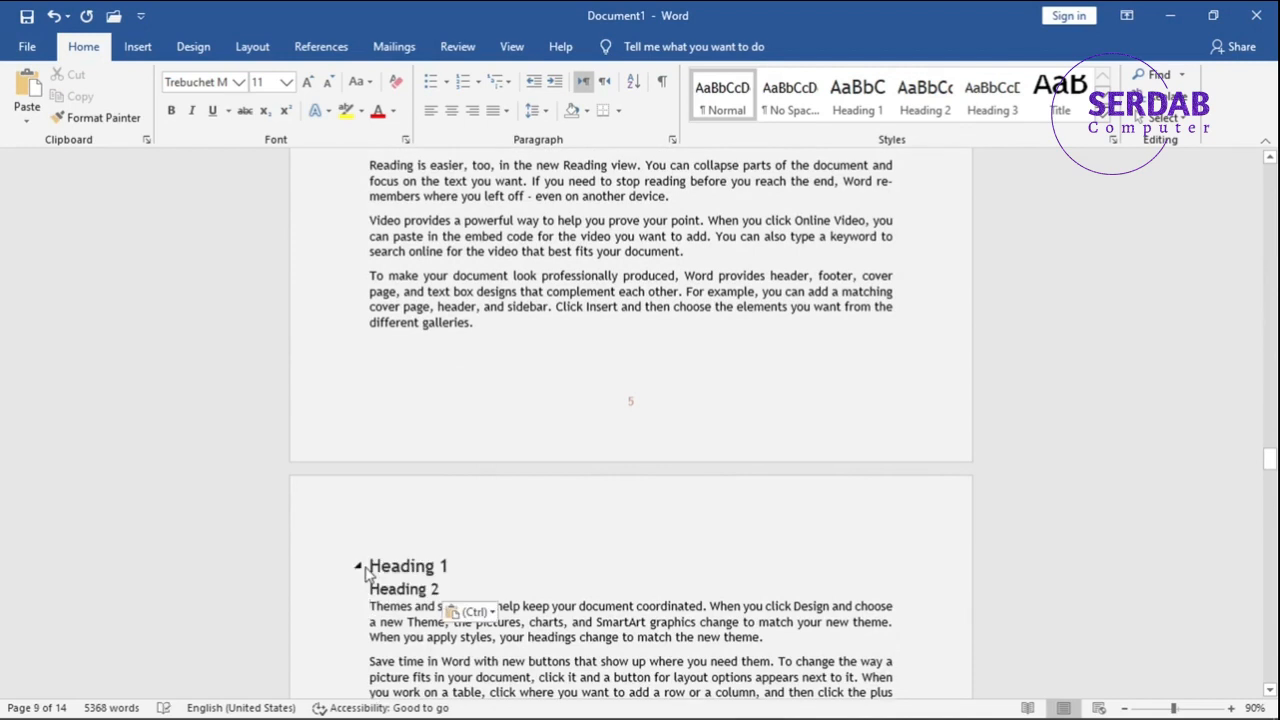
scroll(366, 572, "down", 7)
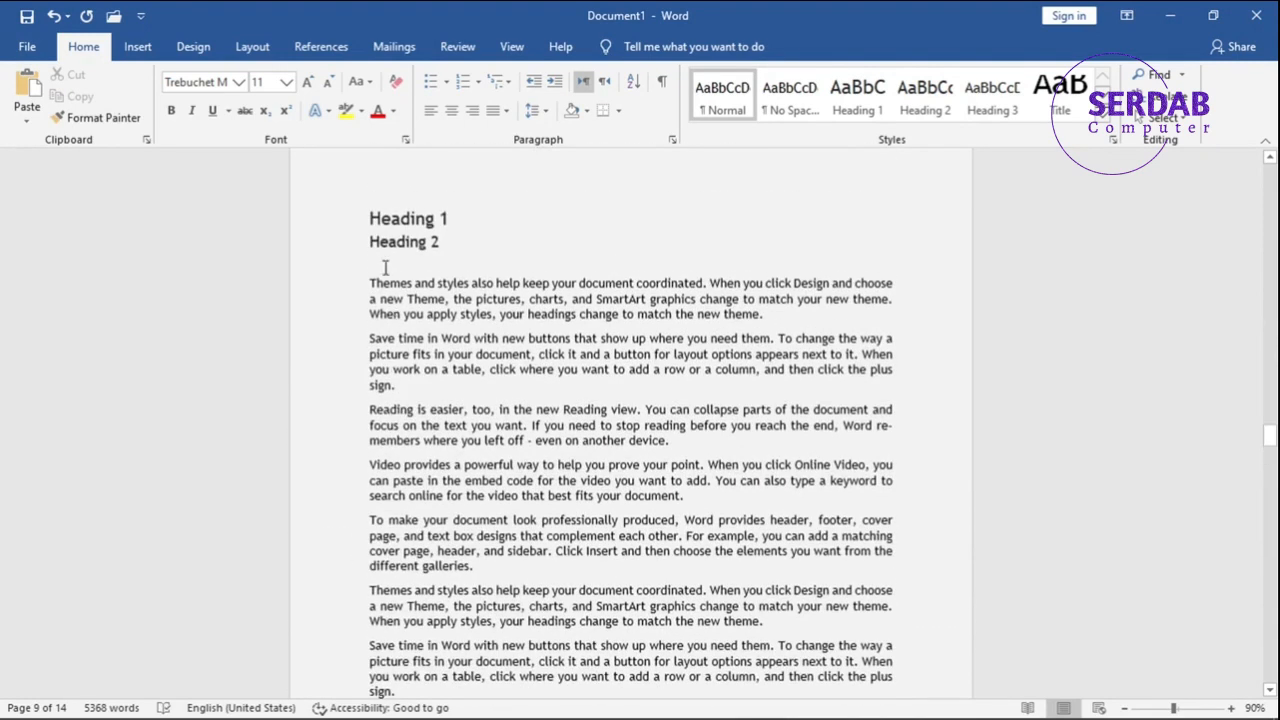
key("BackSpace")
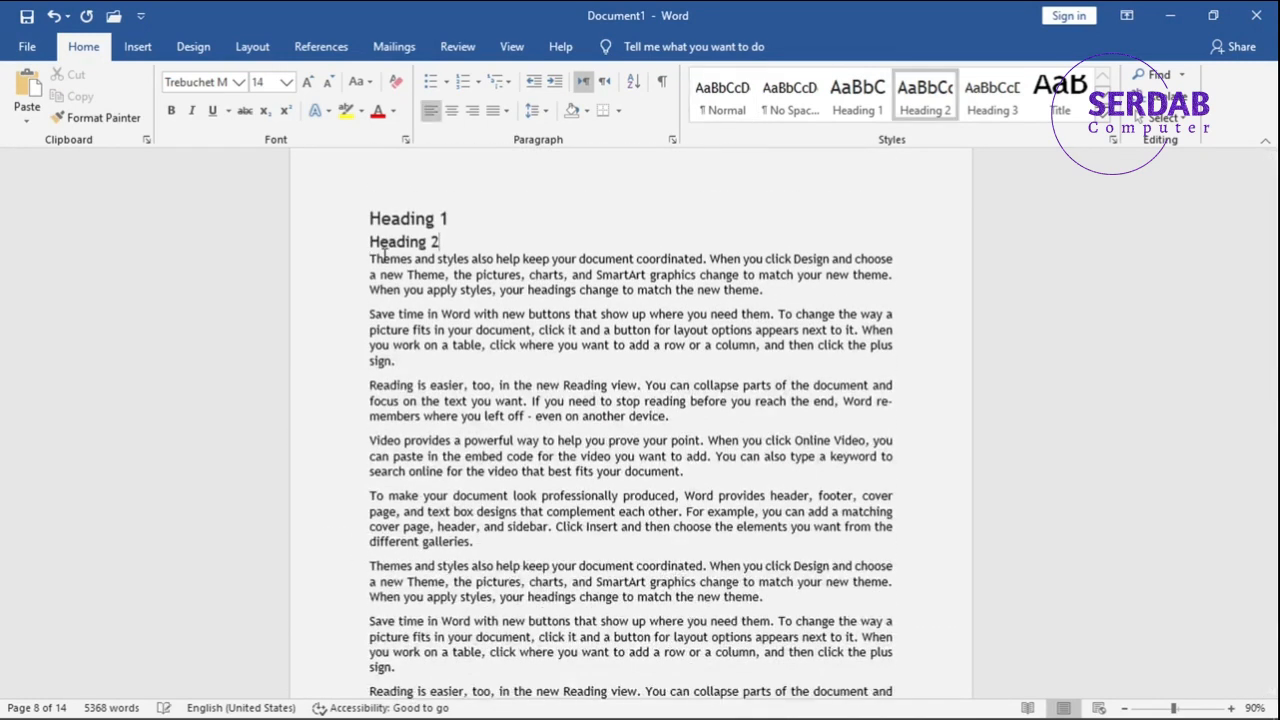
Paste the Heading 1 and Heading 2 lines at the start of the seventh and eighth body pages.
scroll(430, 310, "up", 8)
scroll(440, 400, "down", 20)
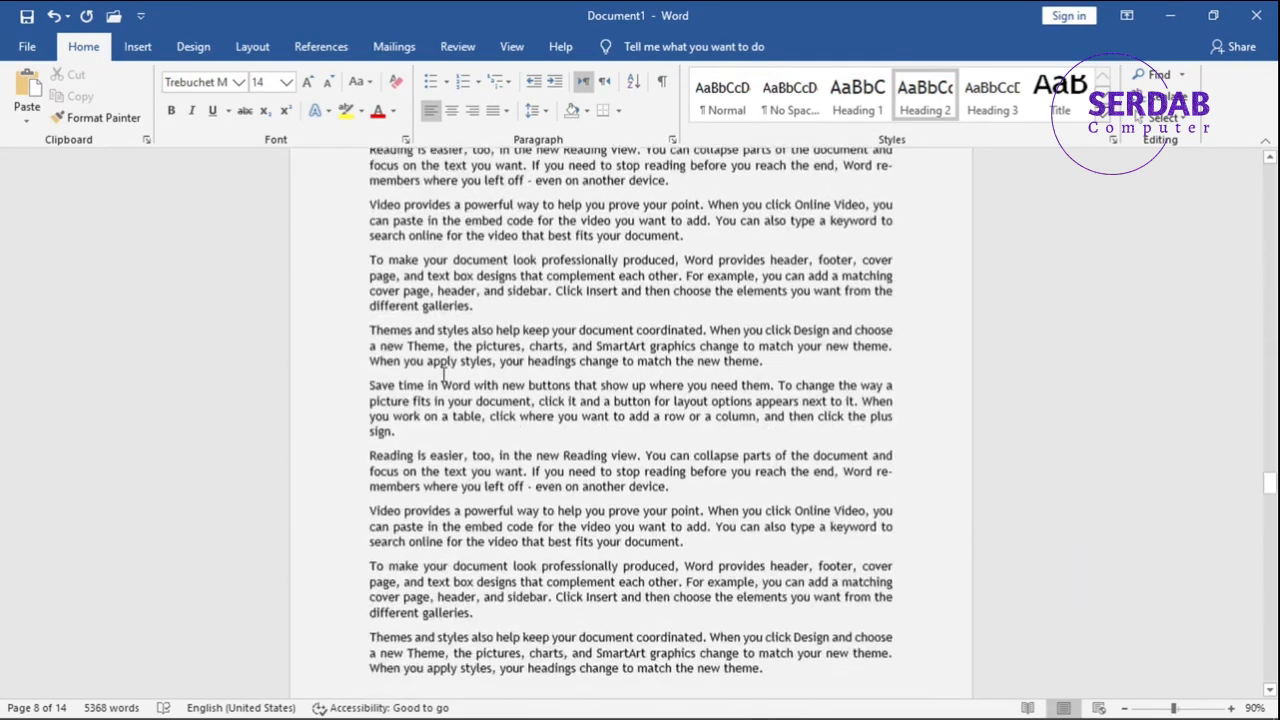
left_click(372, 517)
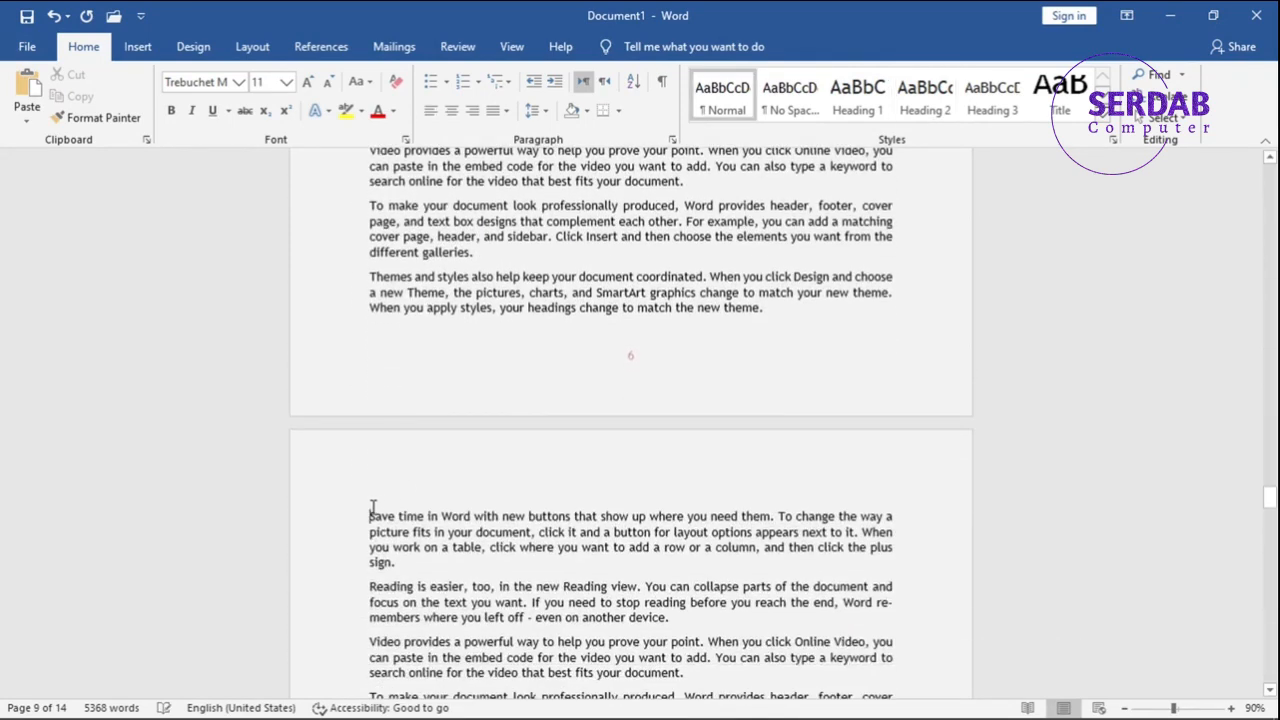
type("Heading 1 Heading 2")
scroll(372, 510, "down", 10)
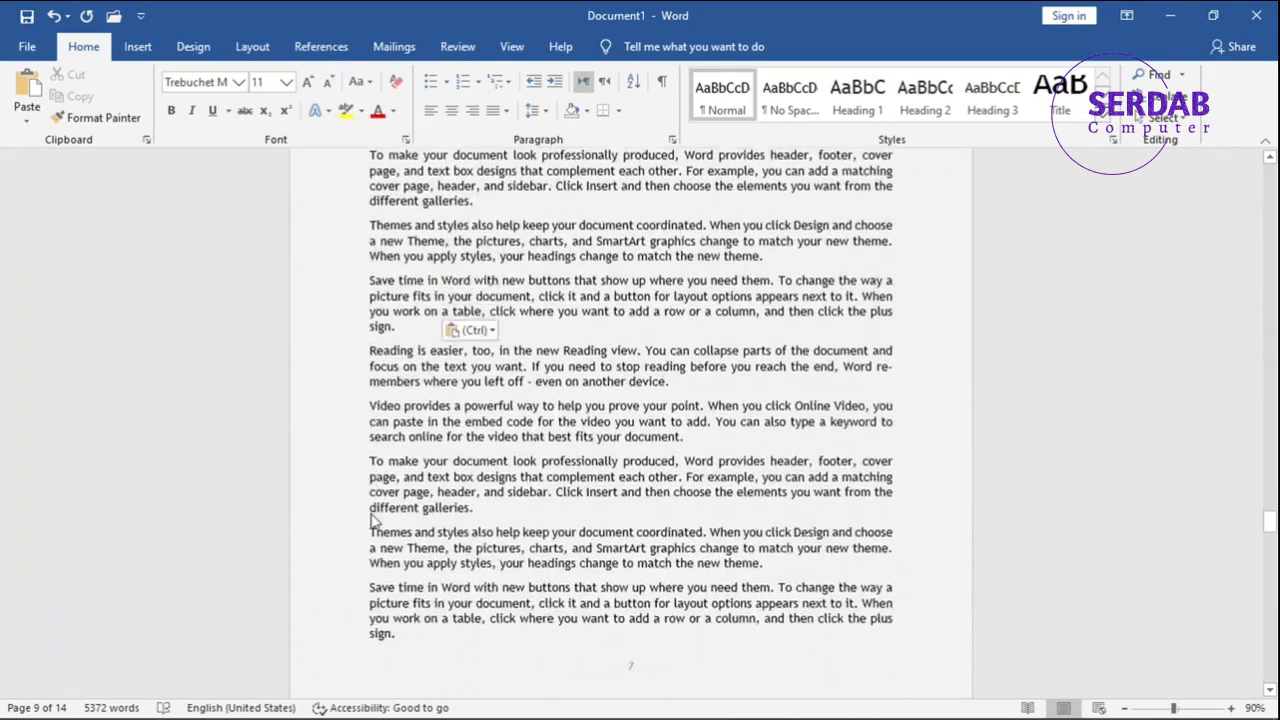
left_click(368, 630)
type("Heading 1 Heading 2")
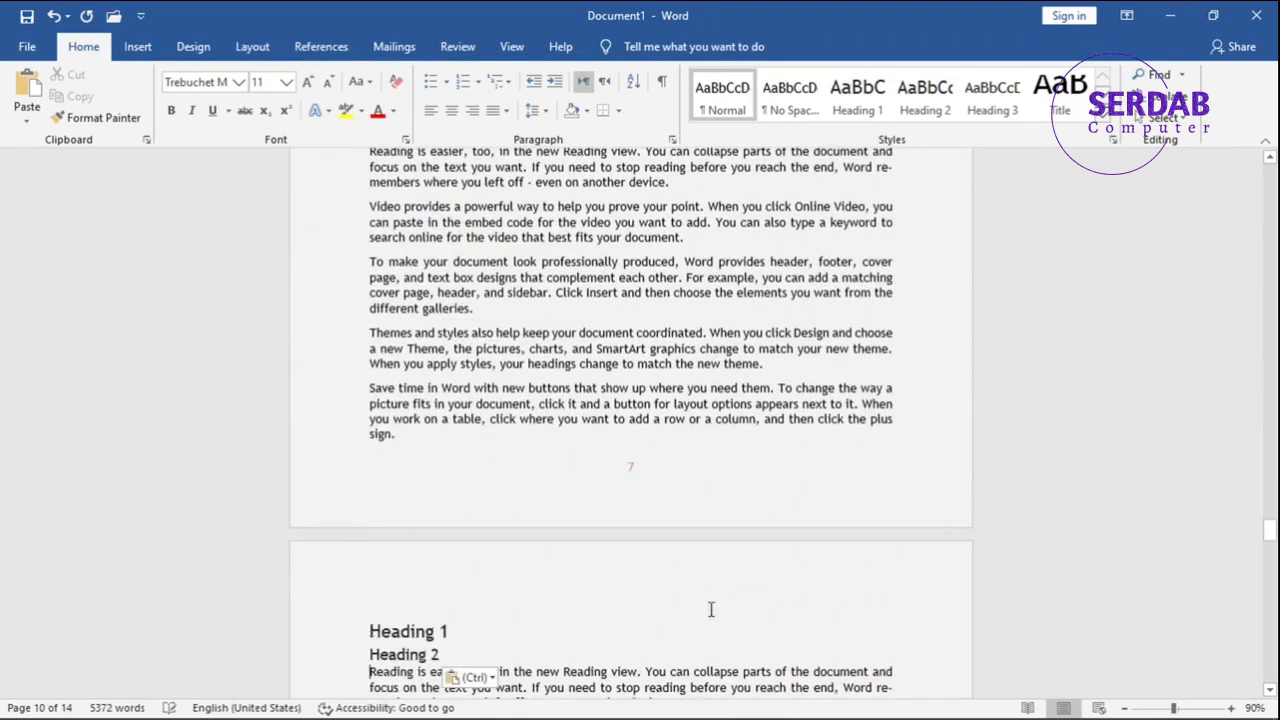
Update the empty table of contents so that it lists the headings added throughout the document.
left_click_drag(1276, 537, 1272, 255)
left_click(526, 440)
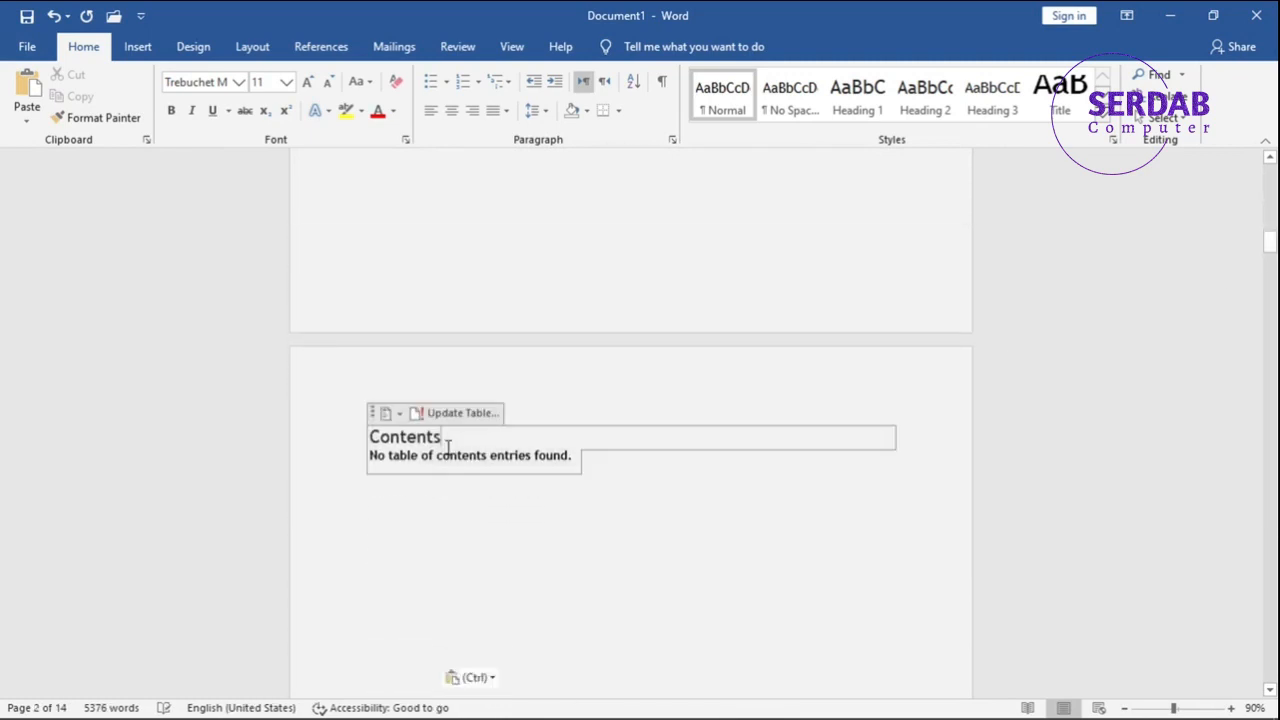
left_click(430, 413)
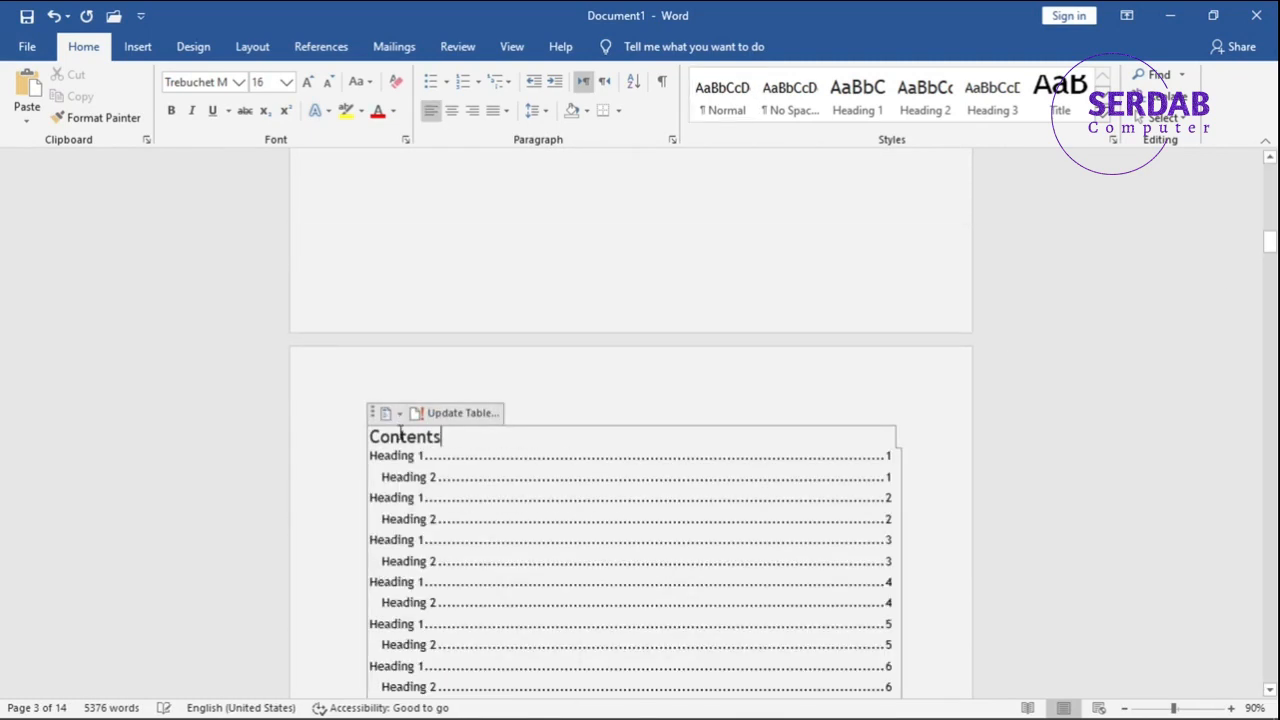
scroll(457, 432, "down", 2)
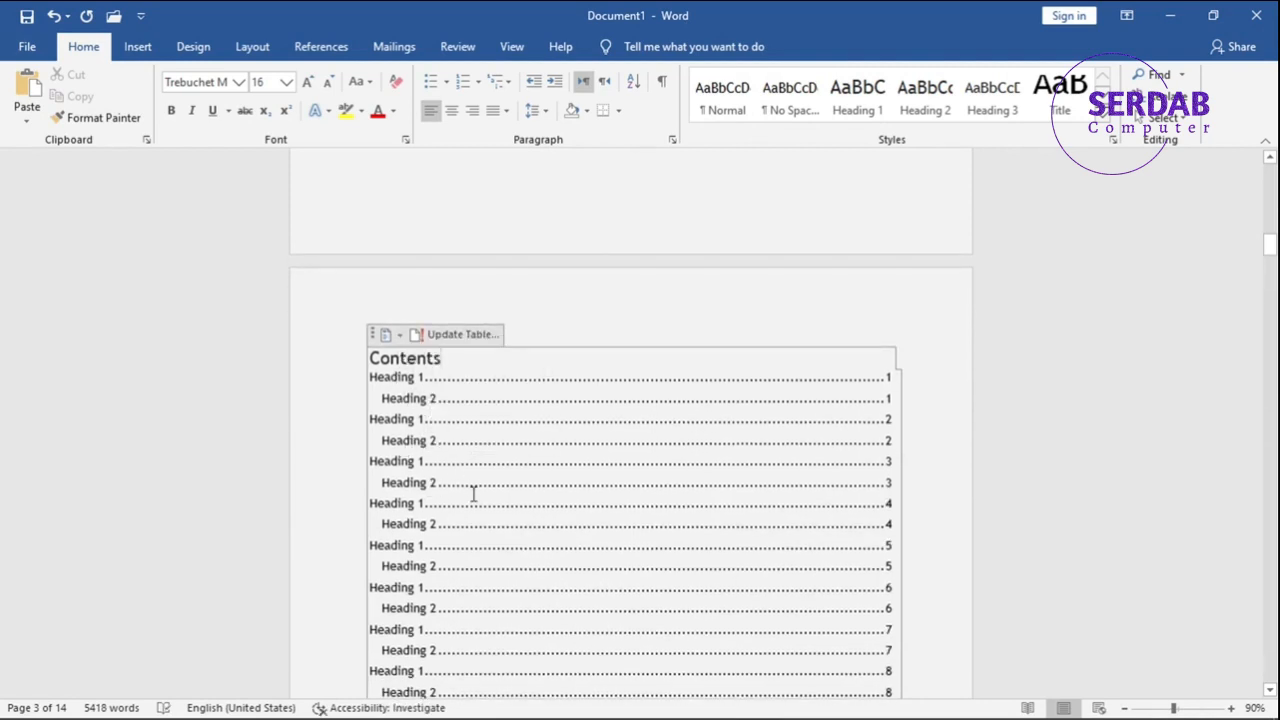
scroll(474, 491, "down", 3)
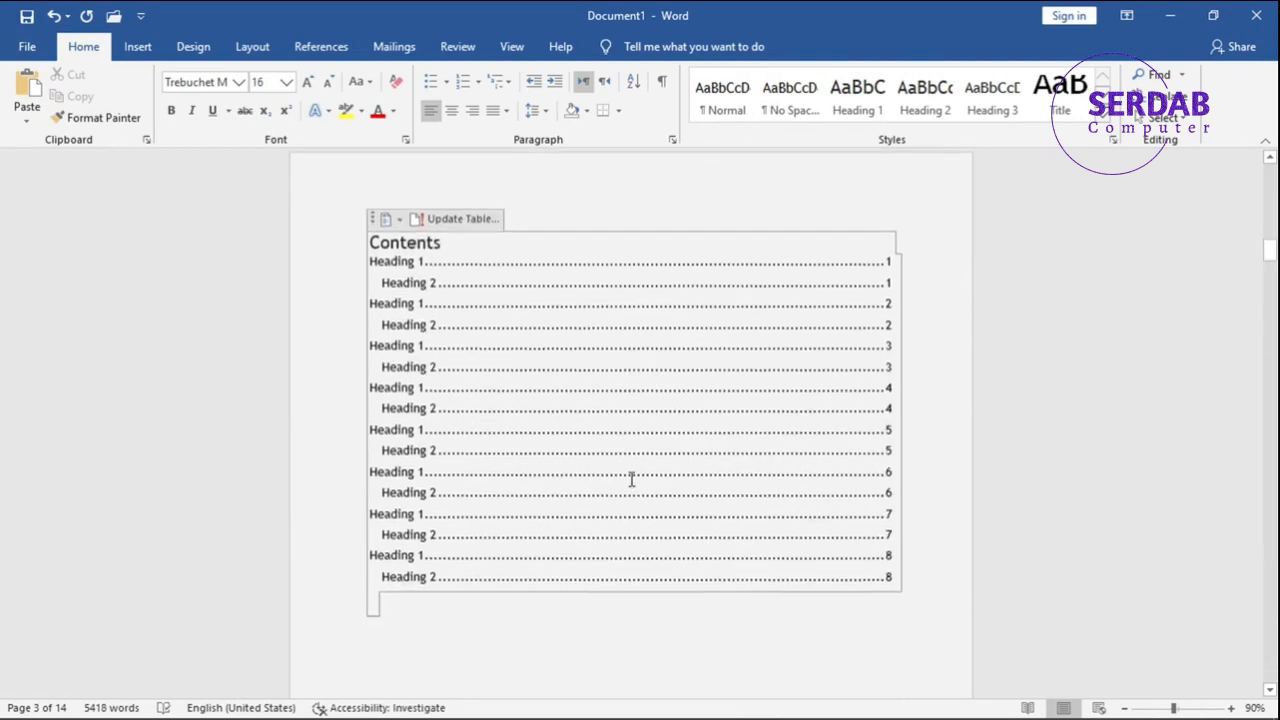
Delete the whole existing table of contents and insert Automatic Table 1 in its place.
left_click(372, 217)
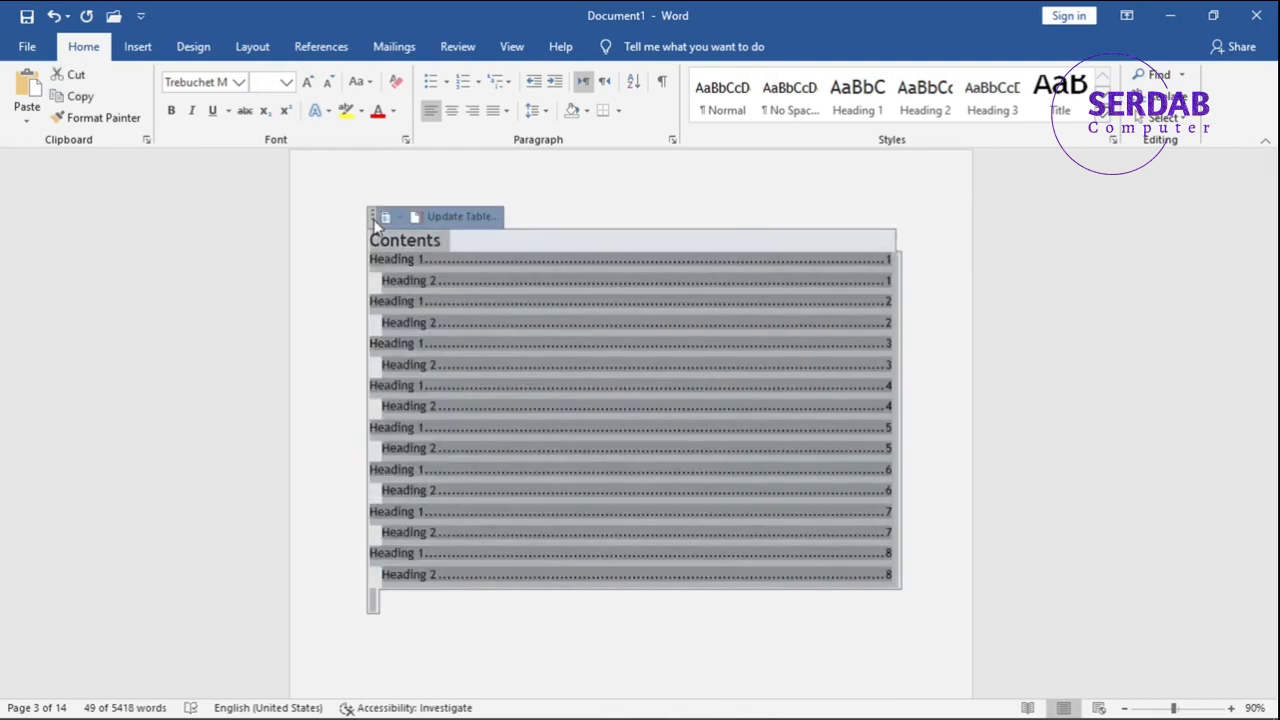
key("Delete")
left_click(373, 224)
key("Delete")
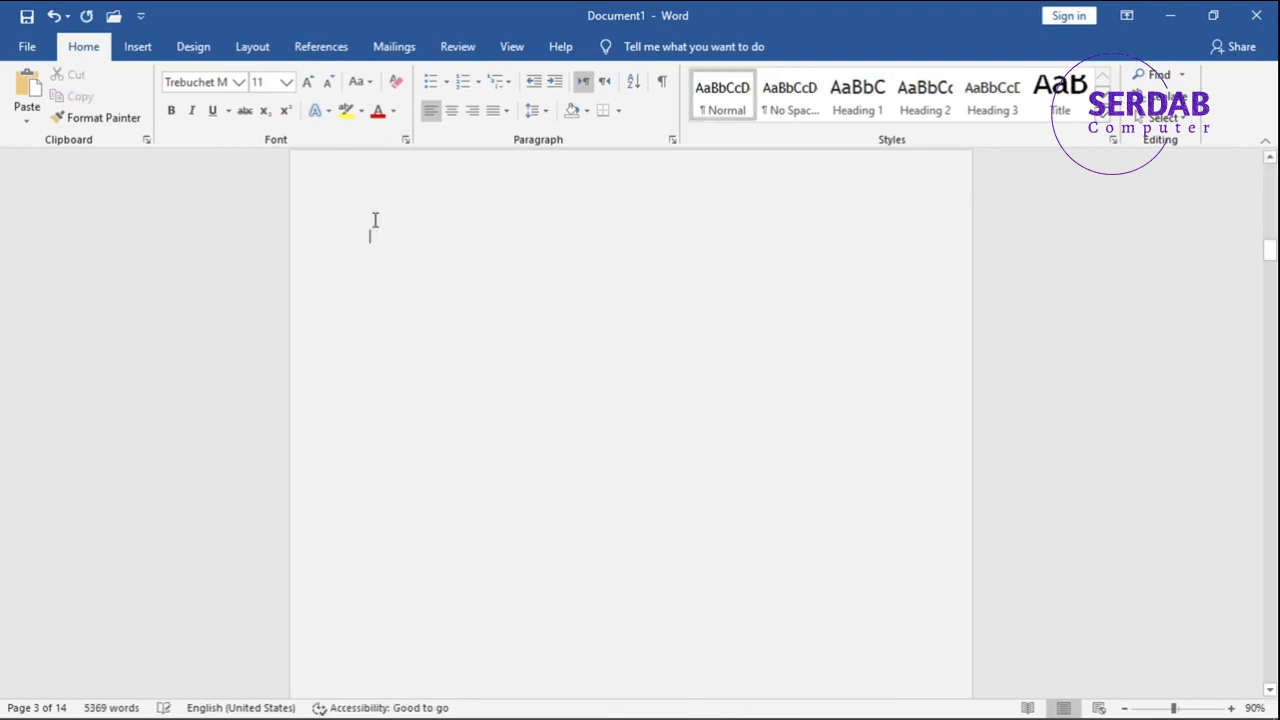
left_click(303, 48)
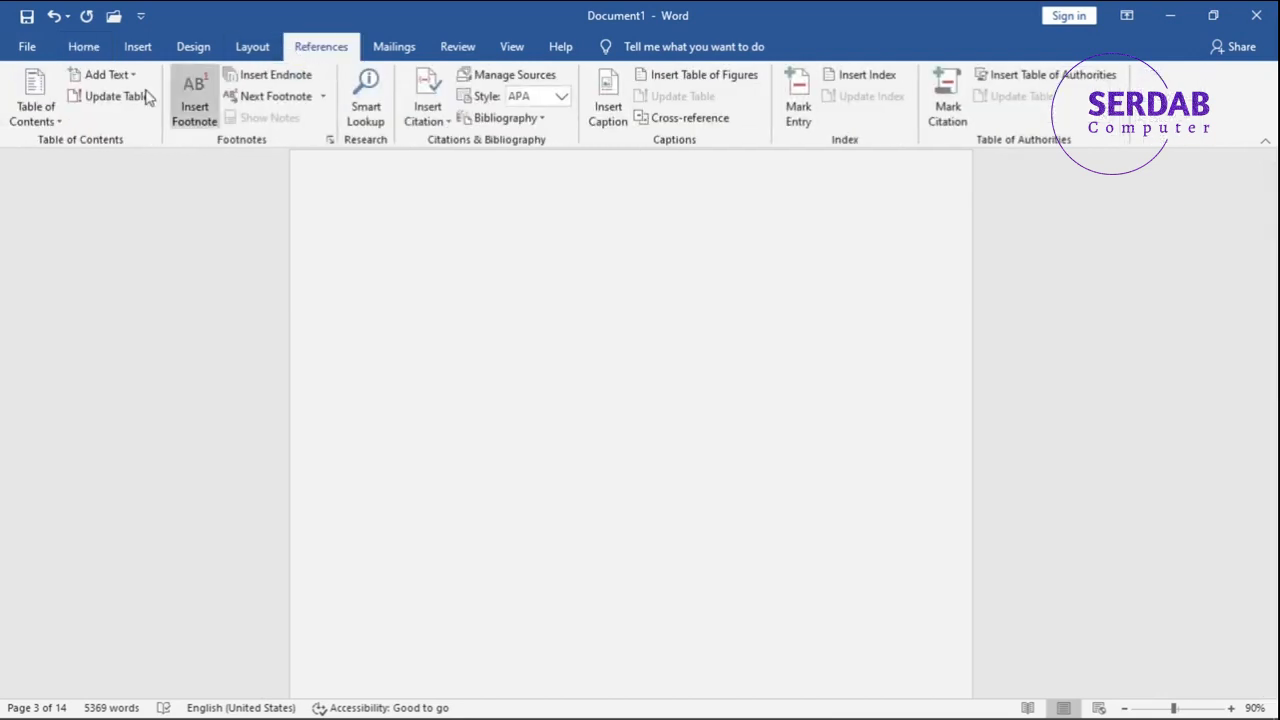
left_click(58, 117)
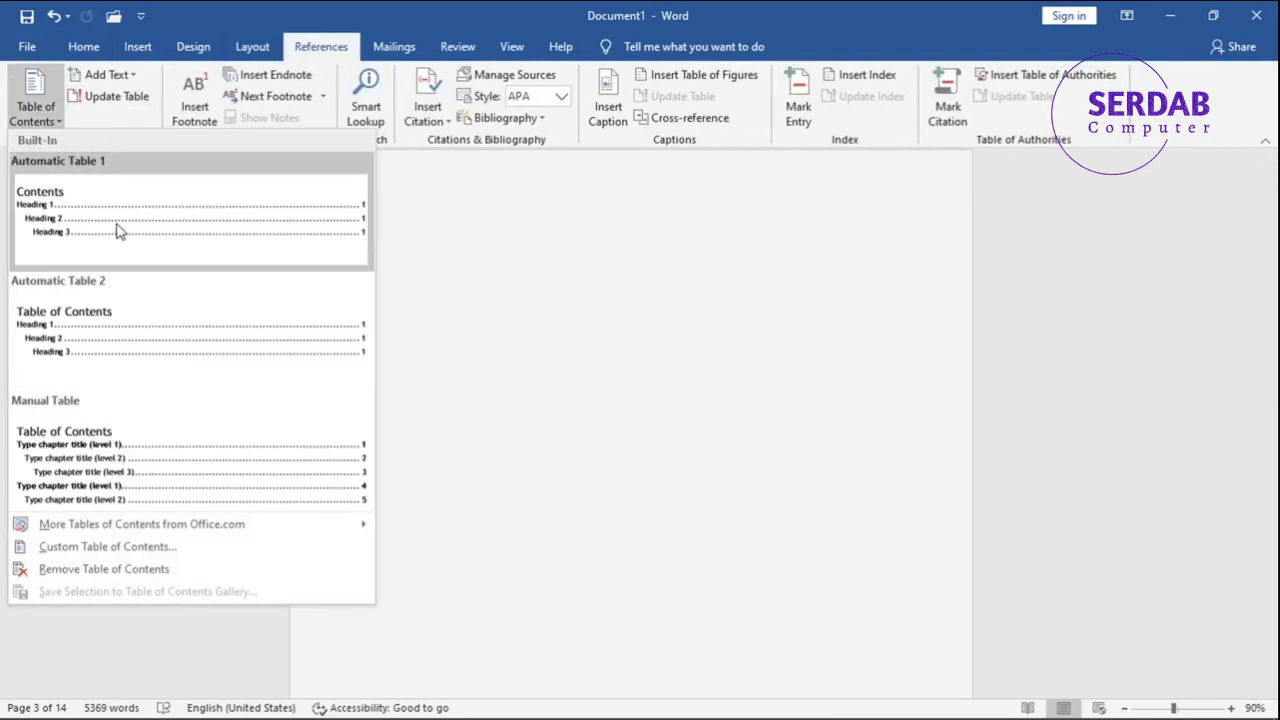
left_click(120, 229)
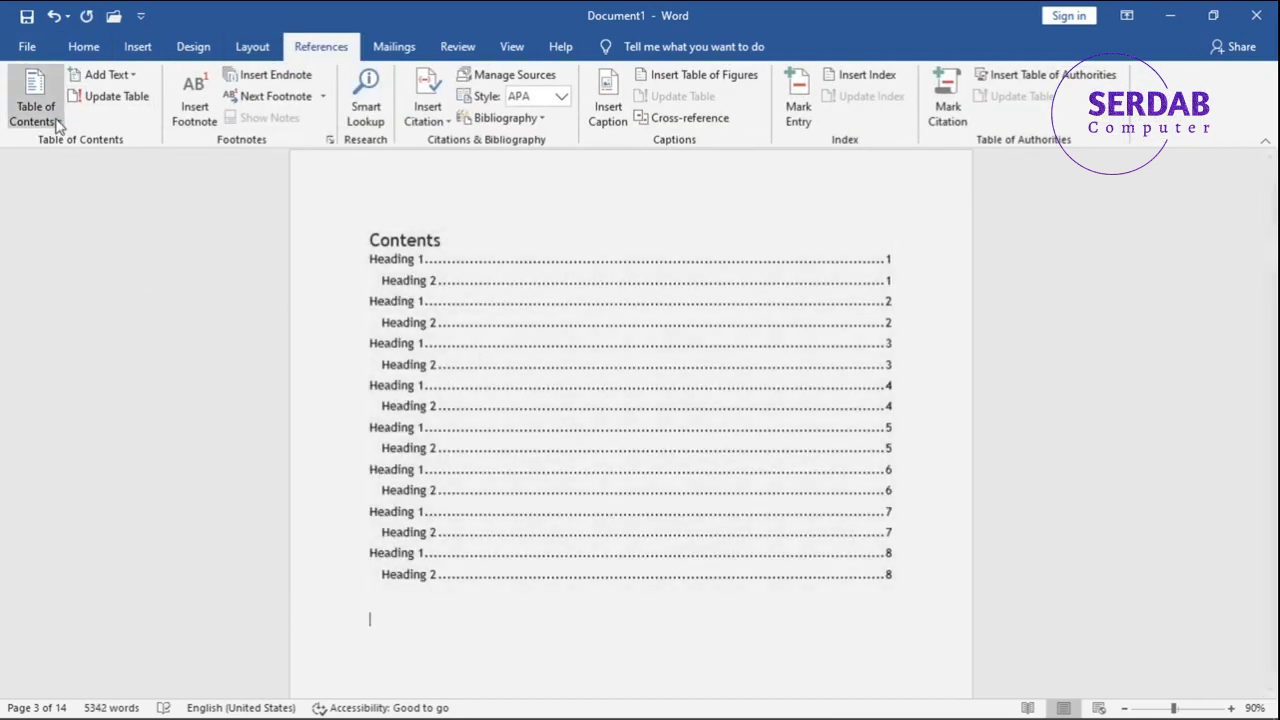
Open the custom table of contents settings, try the solid-line tab leader and switch back to the dotted one.
left_click(55, 120)
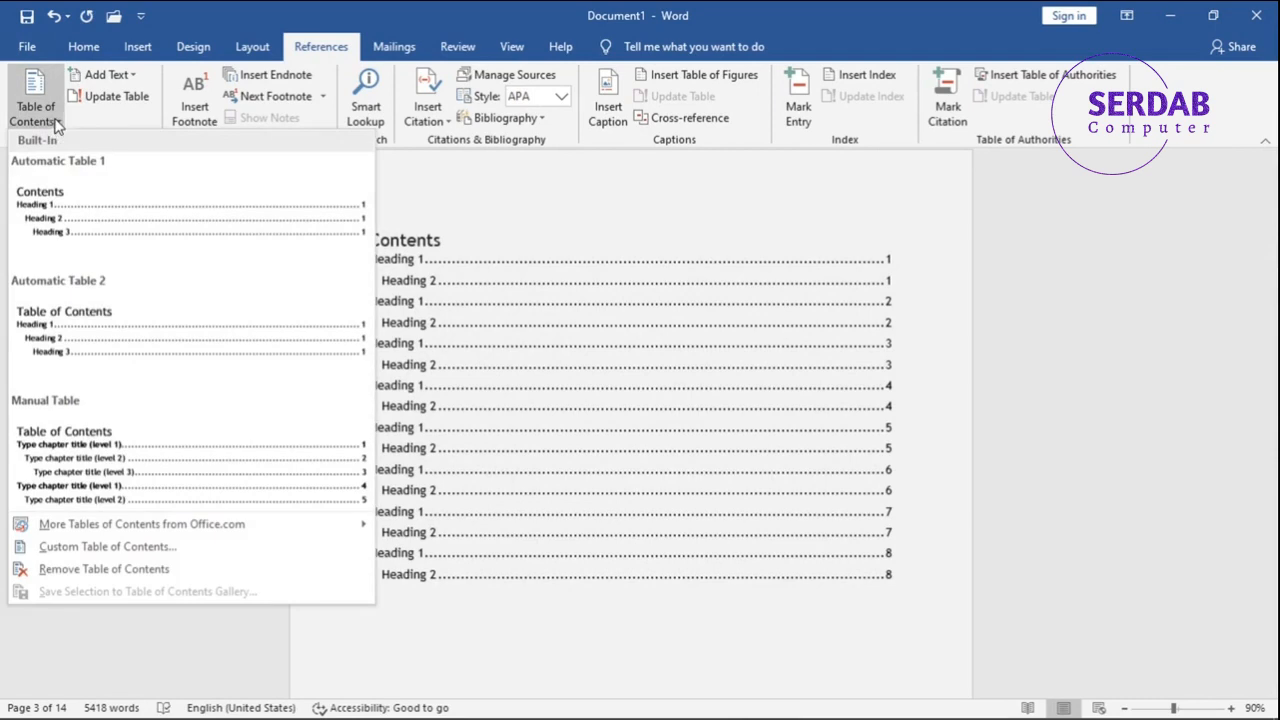
left_click(141, 555)
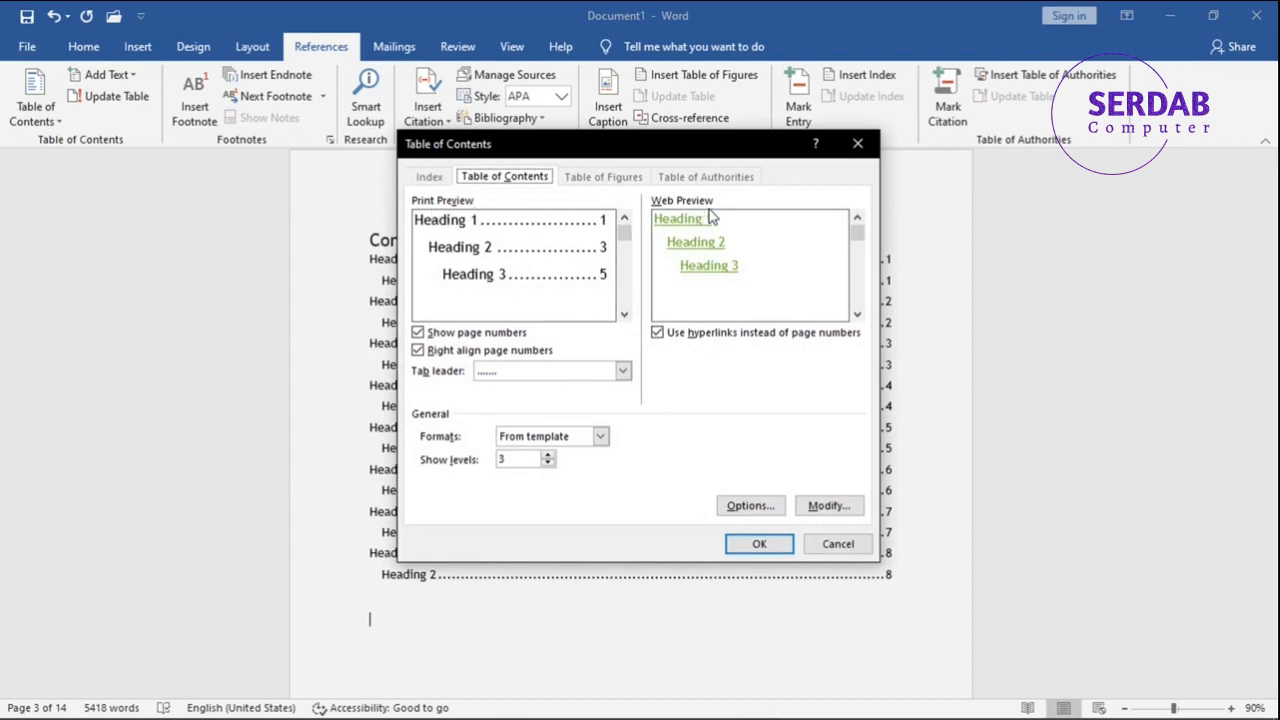
left_click(492, 376)
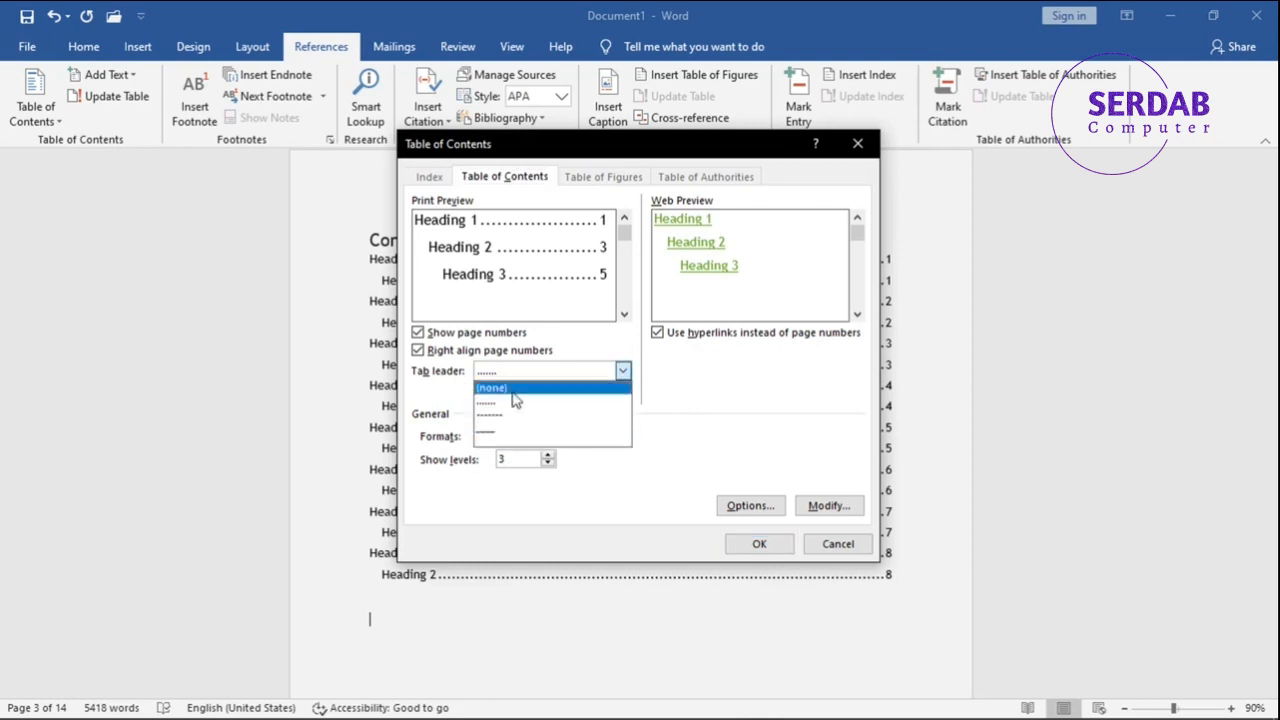
left_click(508, 428)
left_click(506, 383)
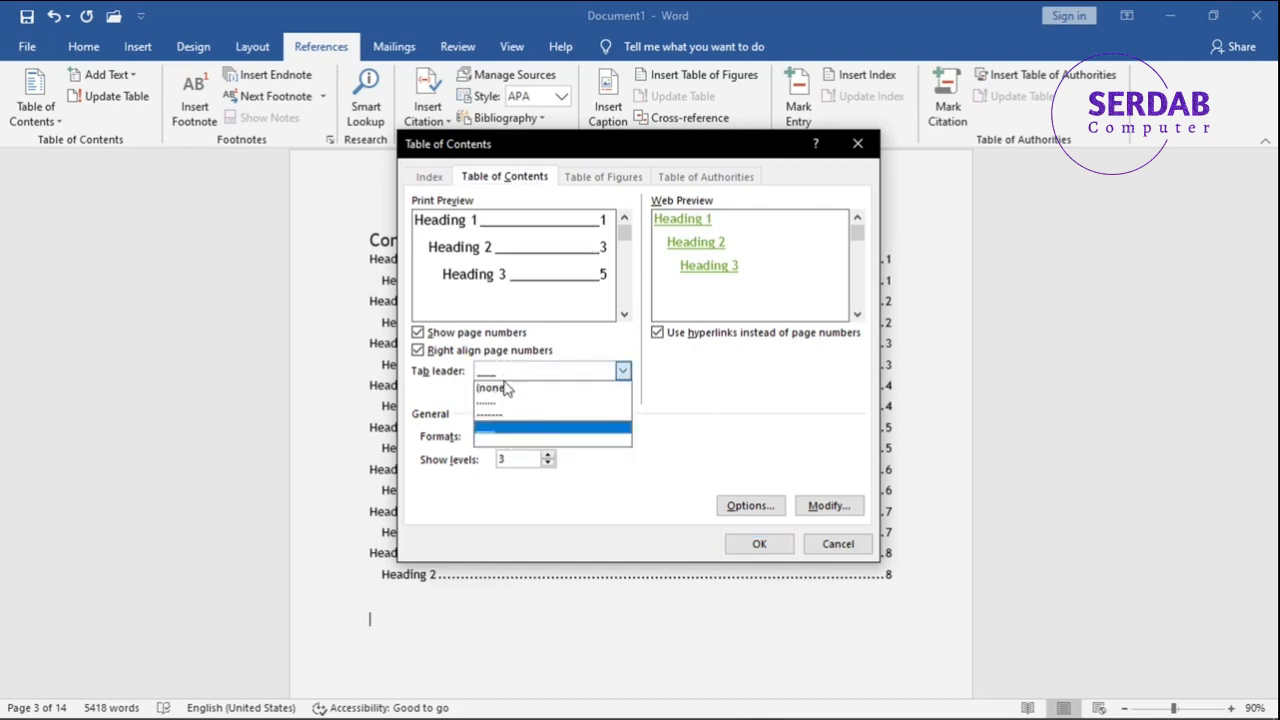
left_click(503, 409)
Turn Show page numbers off and on again, and do the same for Right align page numbers.
left_click(489, 335)
left_click(489, 335)
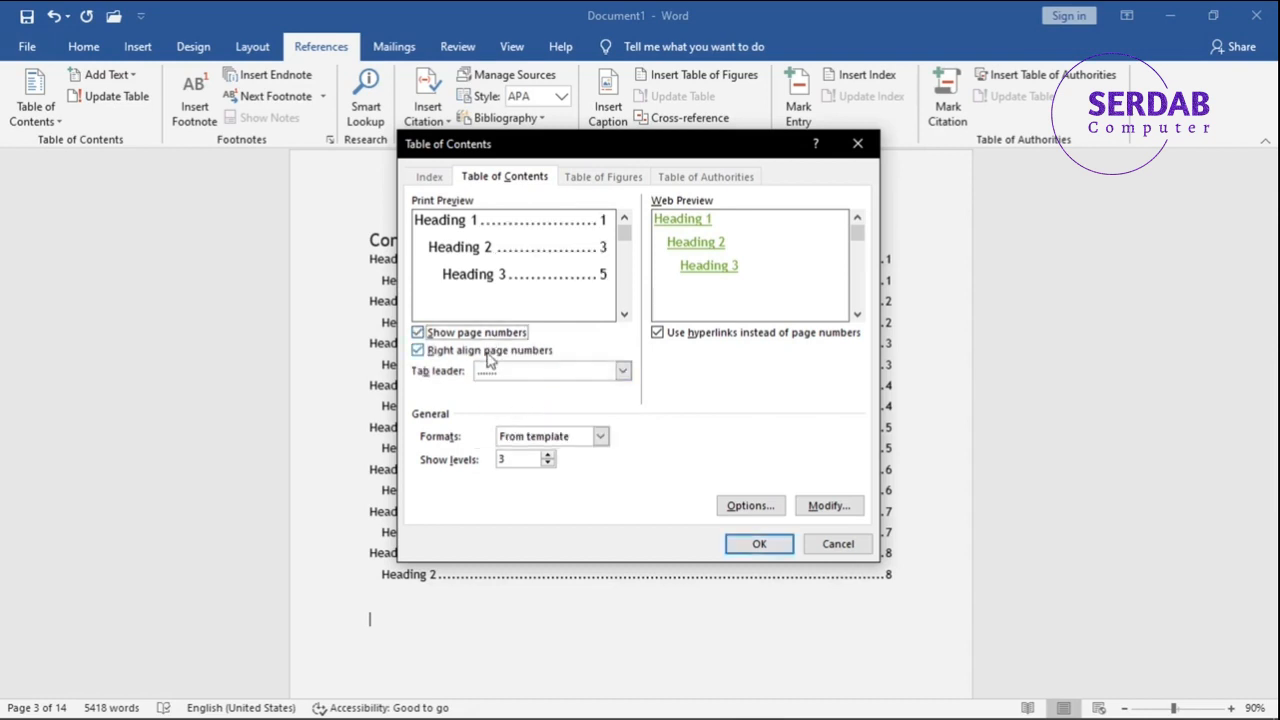
left_click(489, 352)
left_click(489, 352)
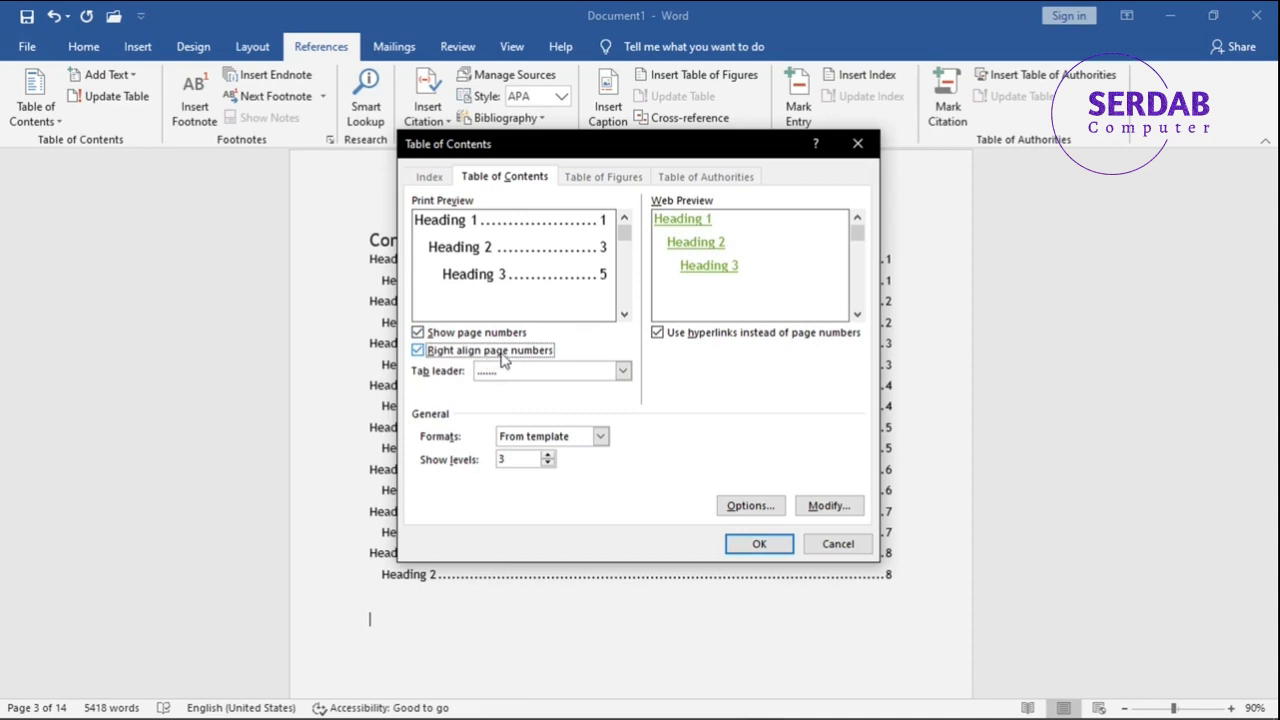
Preview the Classic, Fancy and Modern formats for the table of contents.
left_click(537, 436)
left_click(527, 460)
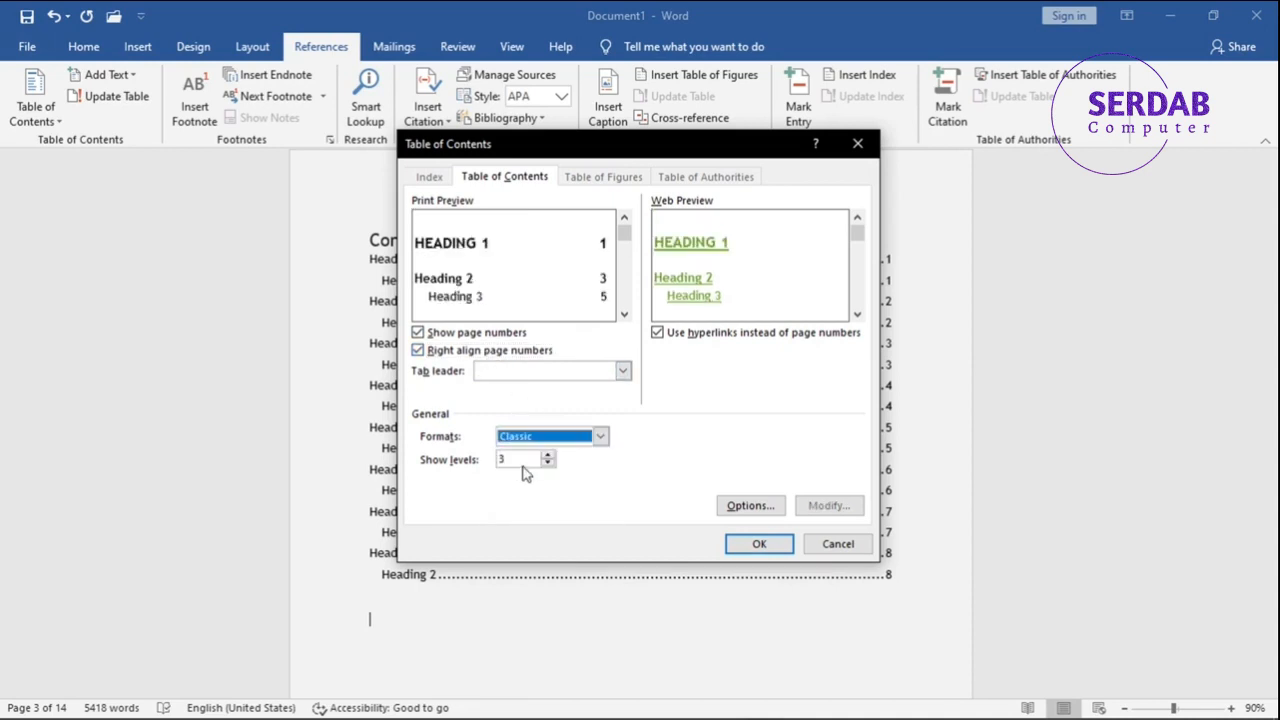
left_click(530, 438)
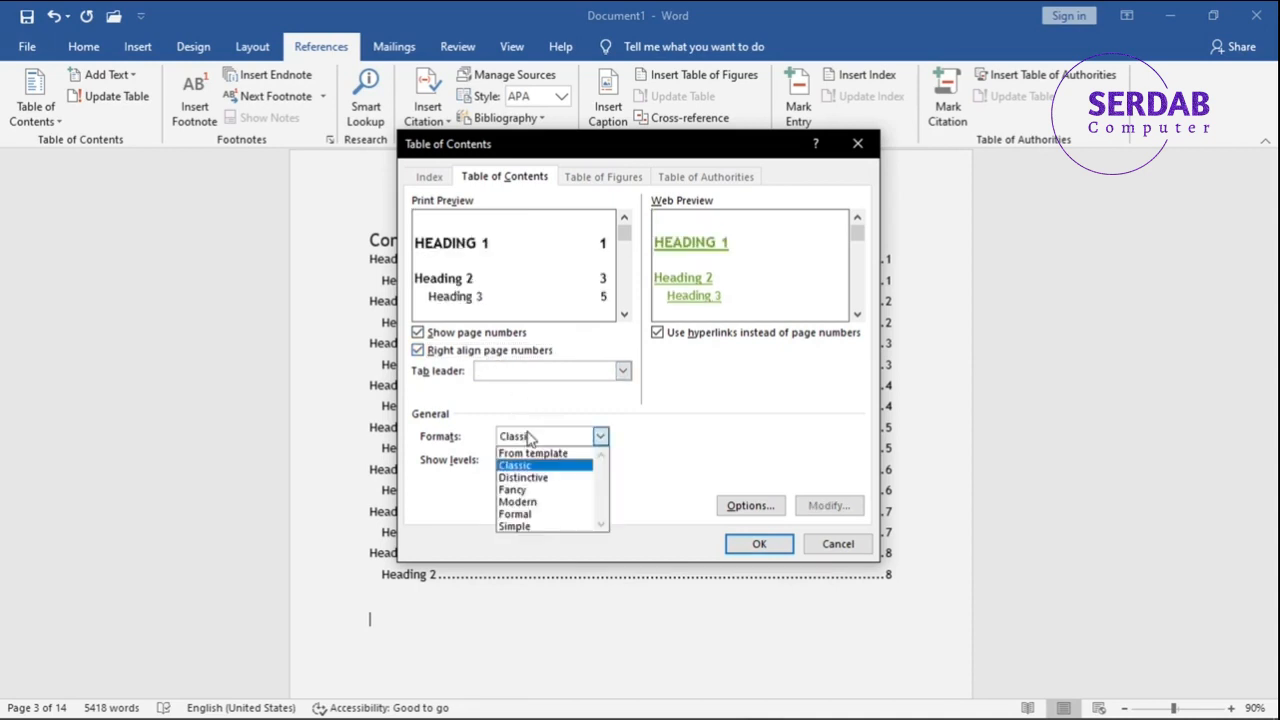
left_click(530, 489)
left_click(540, 444)
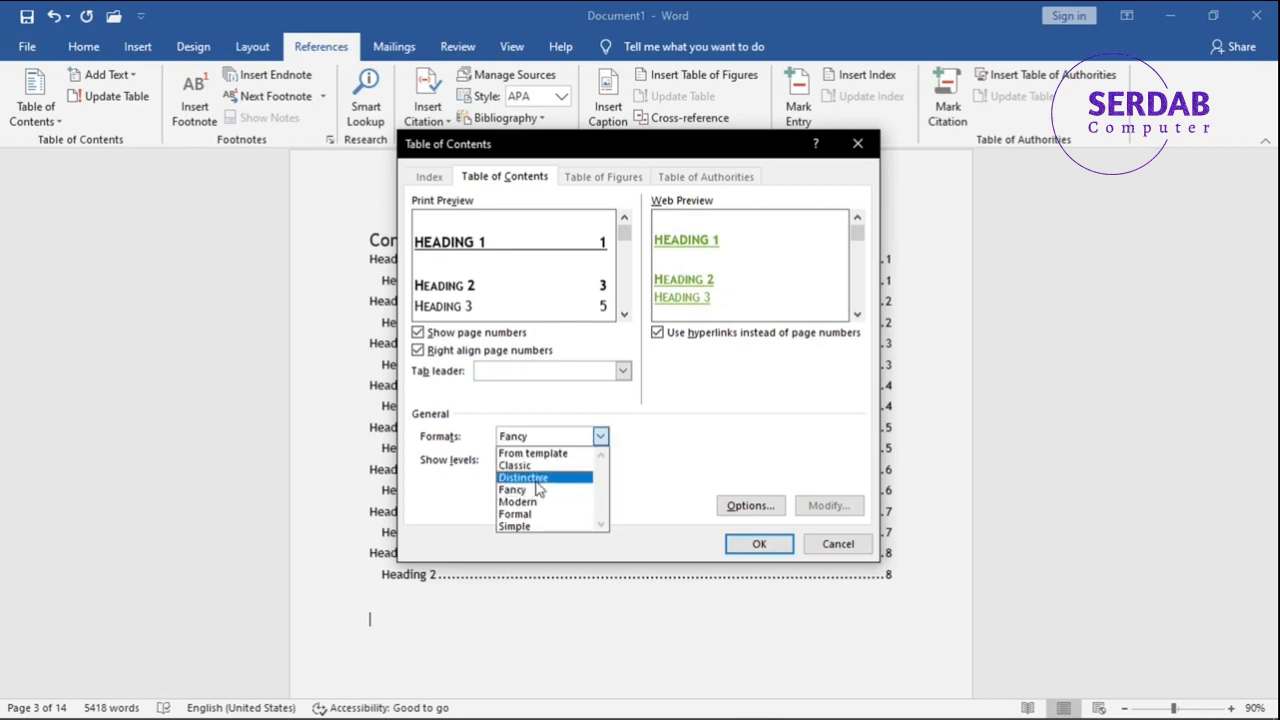
left_click(537, 496)
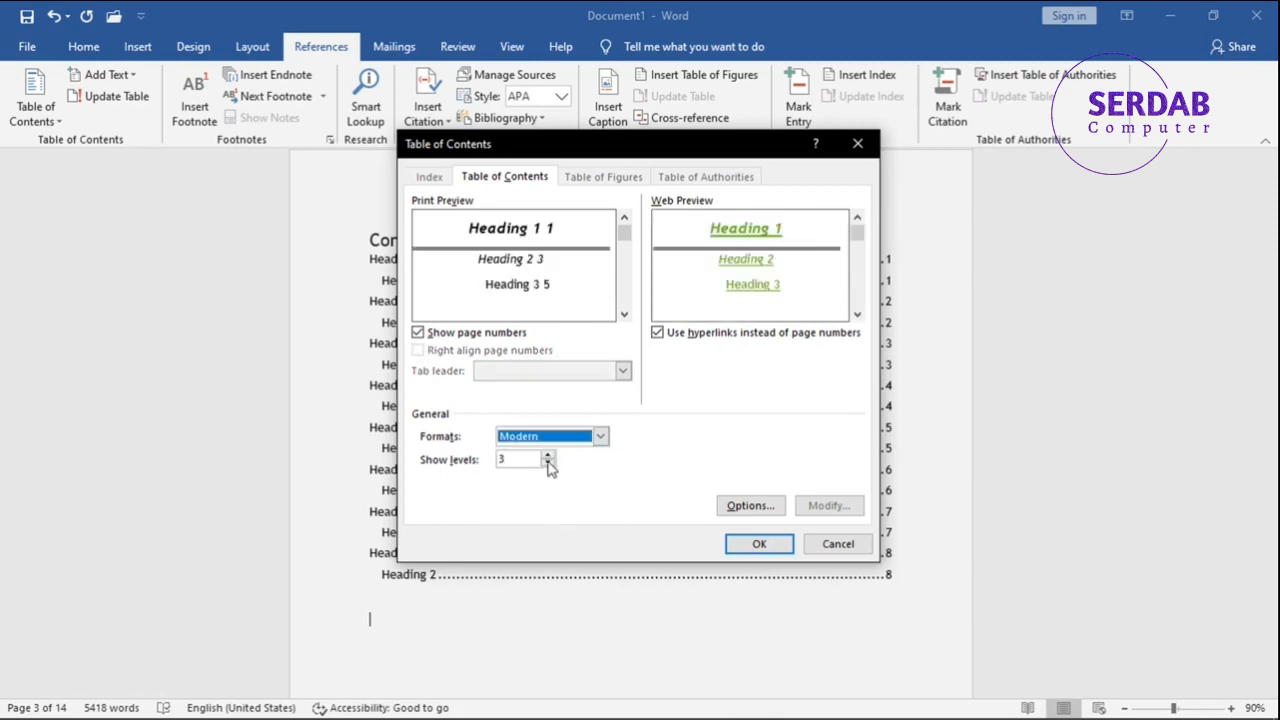
key("Down")
key("Down")
key("Down")
key("Down")
key("Down")
key("Down")
key("Up")
key("Up")
key("Up")
key("Up")
key("Up")
key("Up")
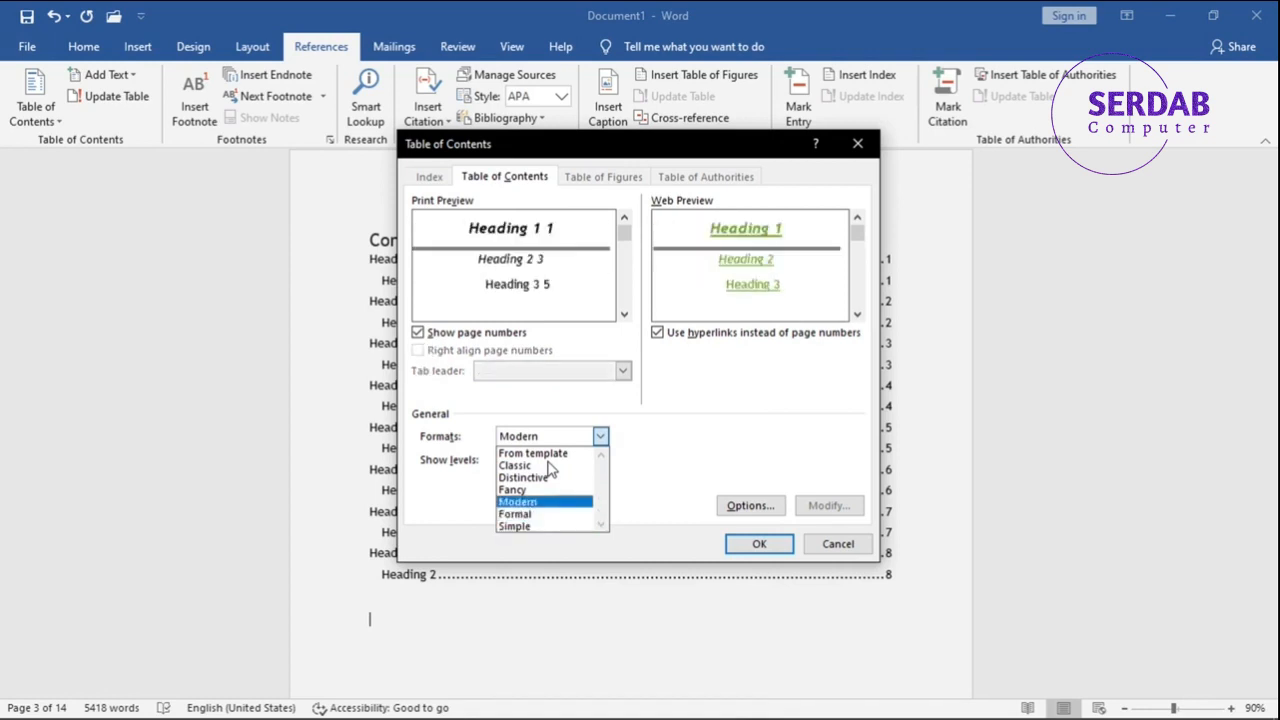
Set the table of contents format to Classic and replace the existing table with it.
key("Down")
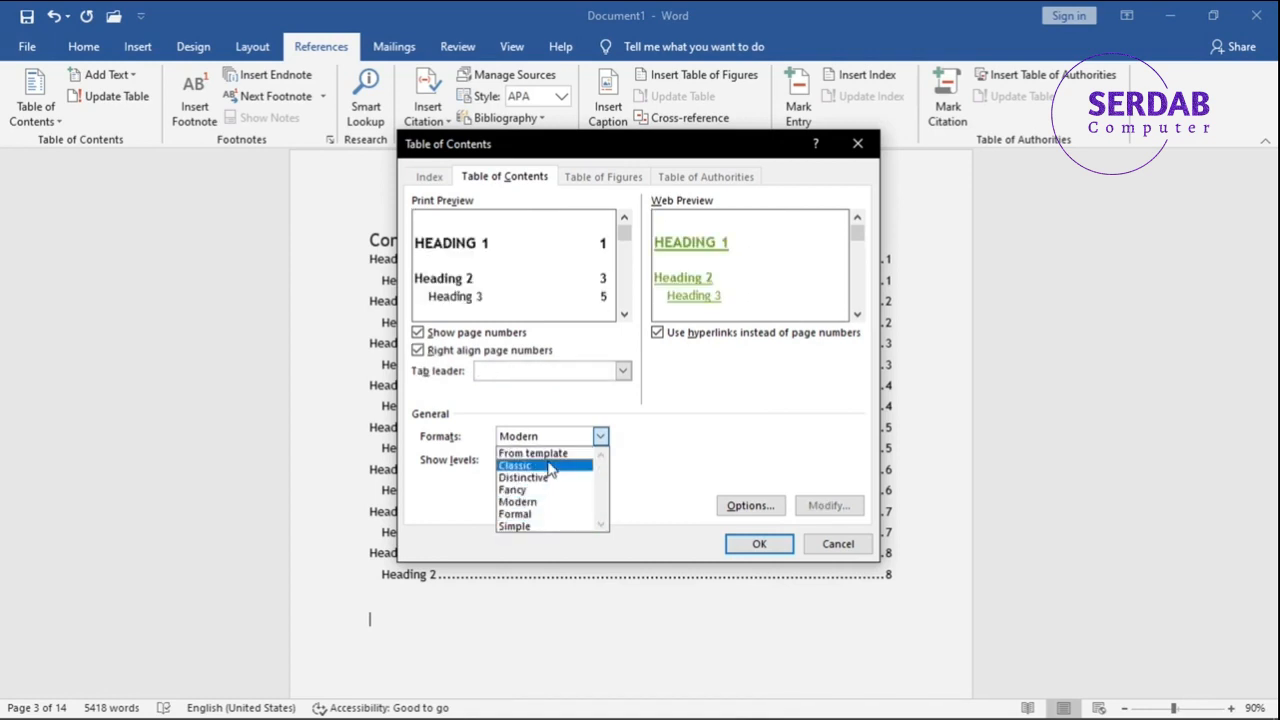
left_click(551, 466)
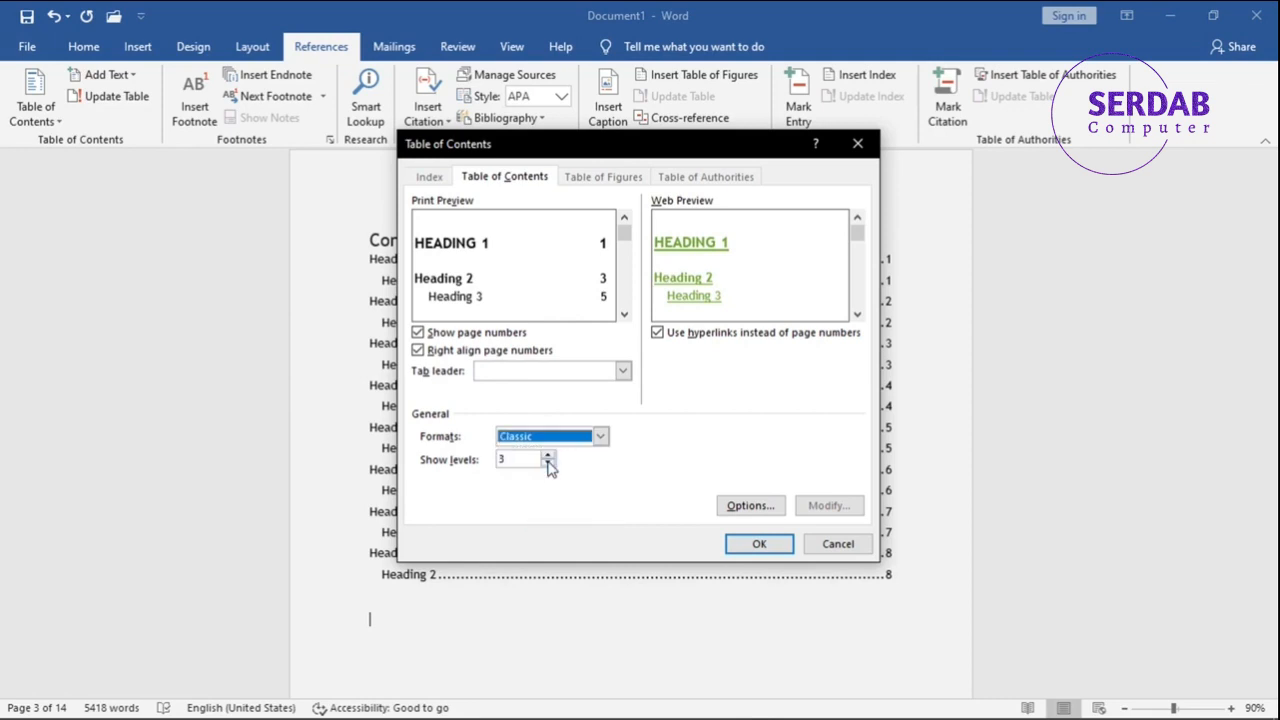
left_click(774, 547)
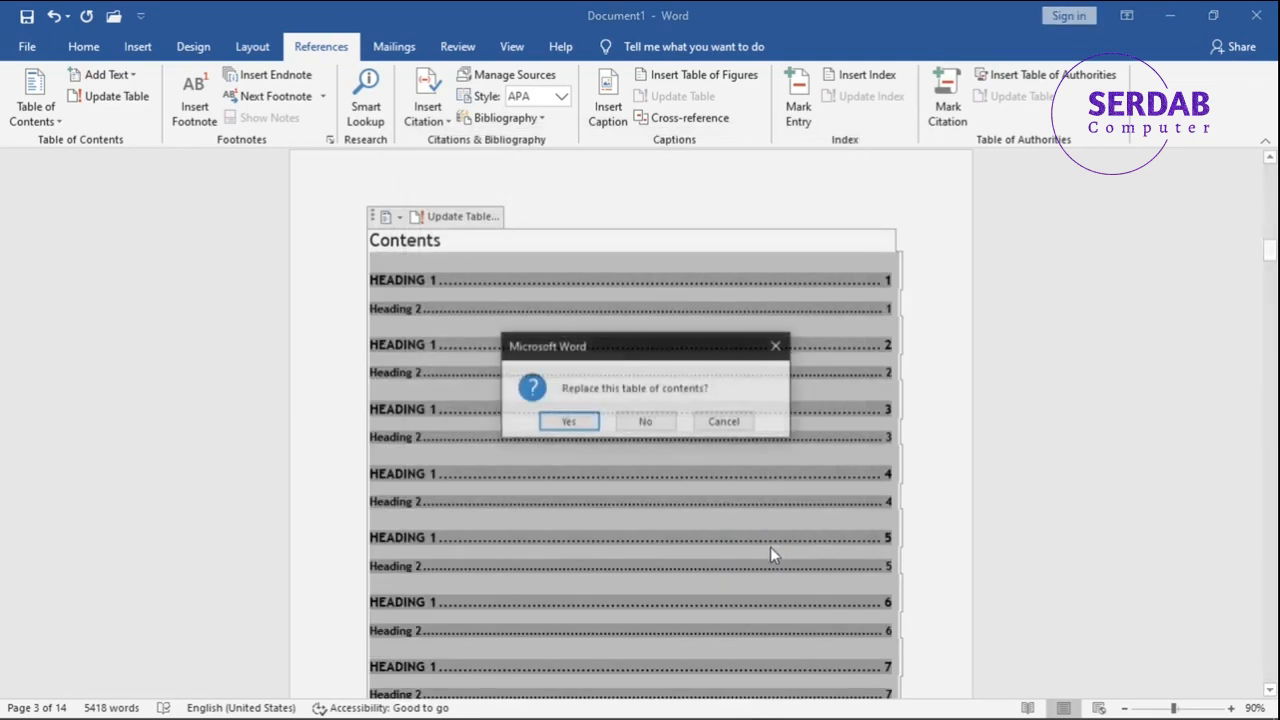
left_click(568, 422)
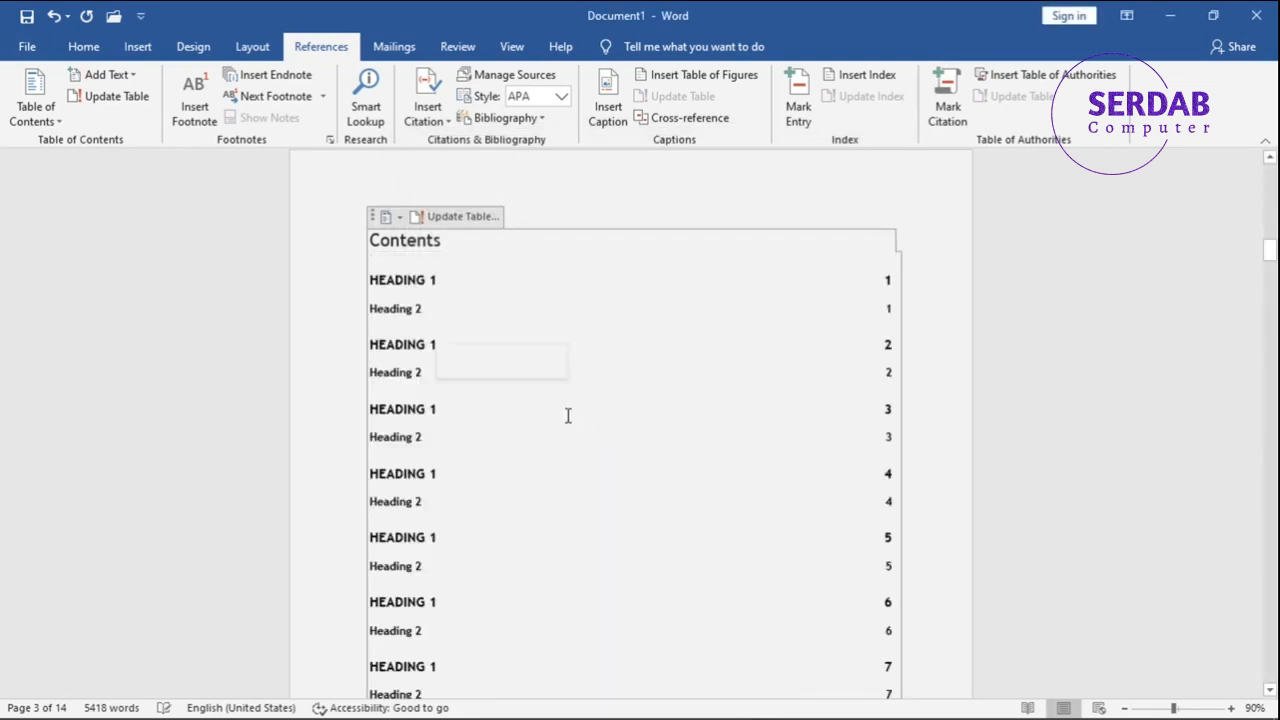
scroll(300, 395, "down", 2)
left_click(309, 391)
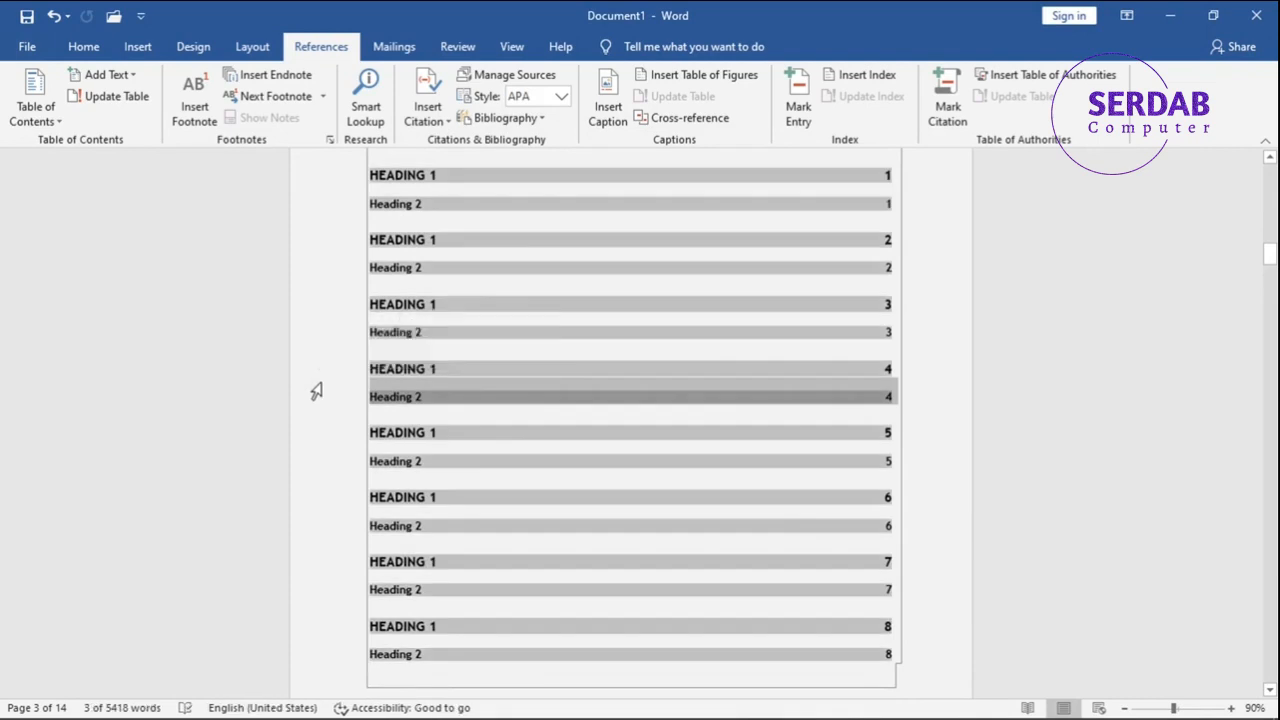
scroll(316, 391, "down", 3)
left_click(414, 437)
scroll(494, 465, "up", 4)
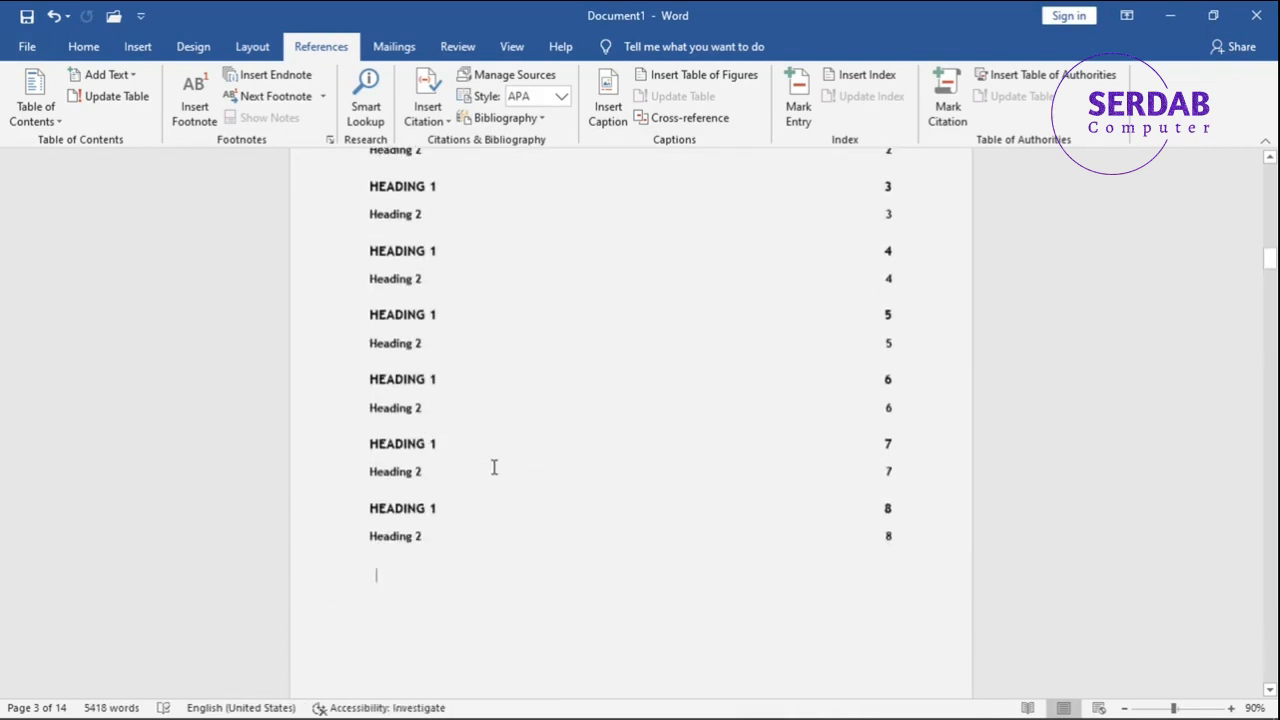
left_click(484, 422)
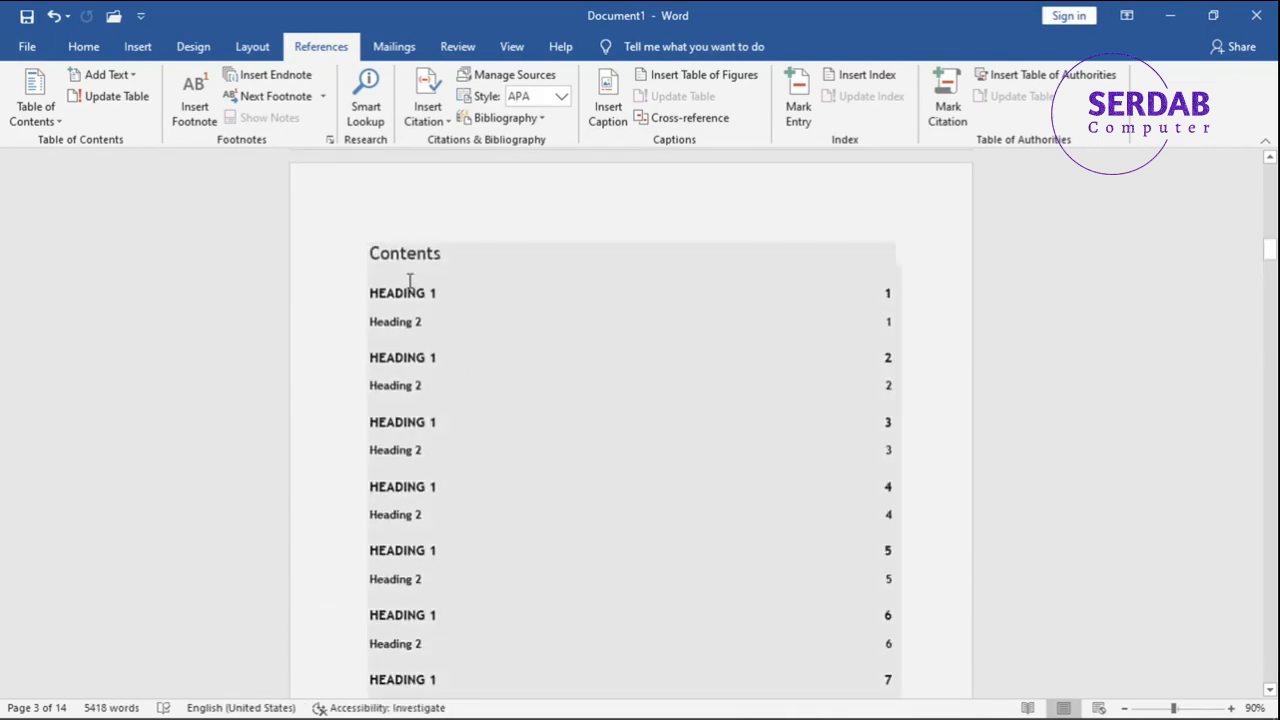
Select the whole table of contents and look through its built-in table styles without choosing one.
left_click(373, 232)
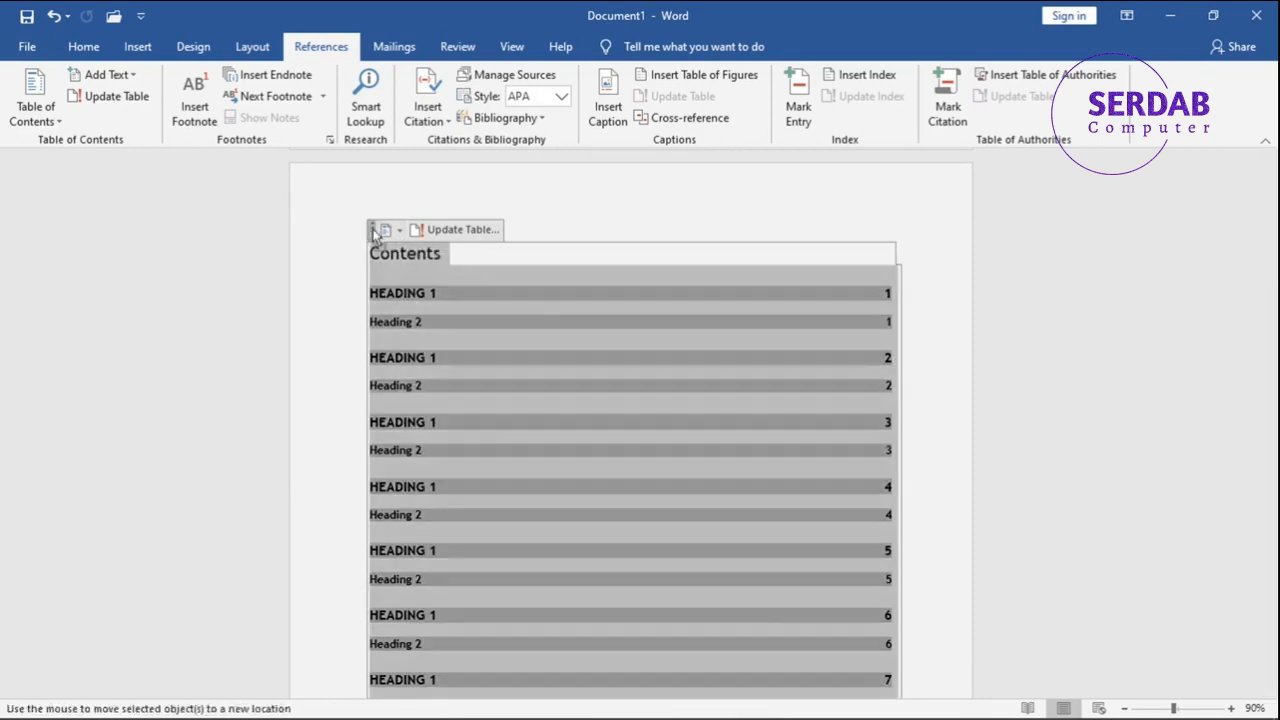
left_click(373, 232)
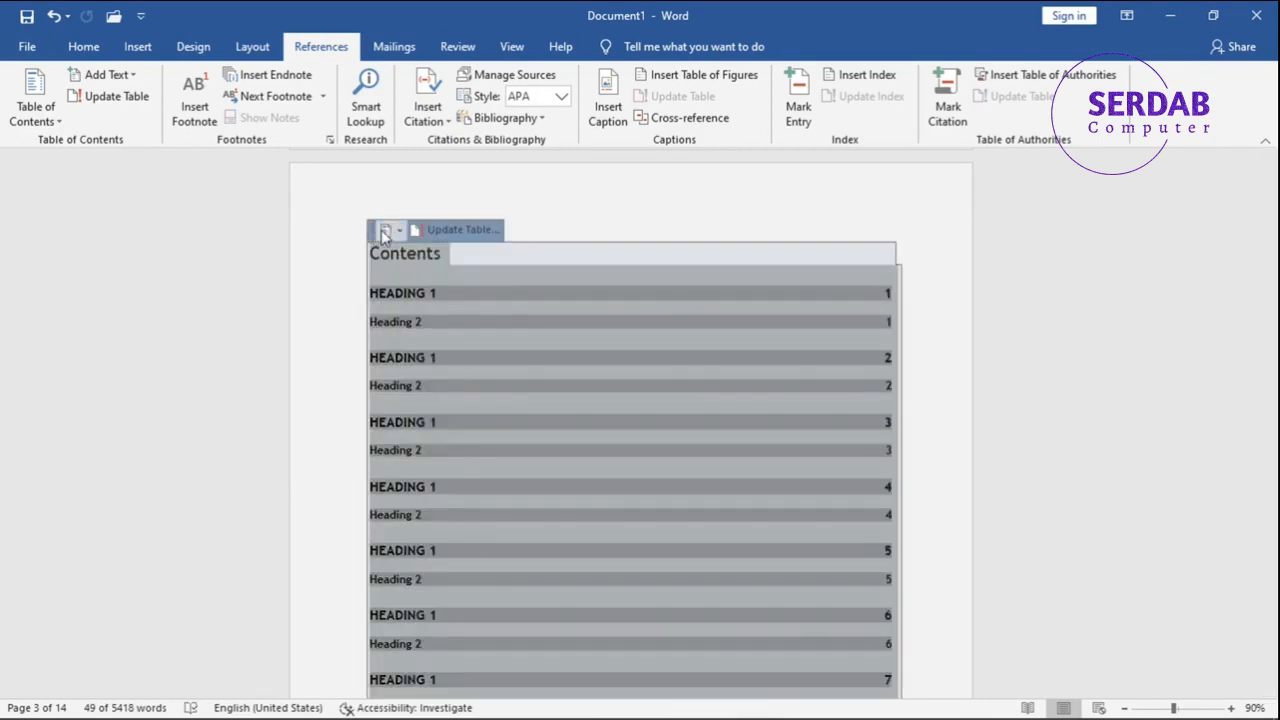
left_click(391, 231)
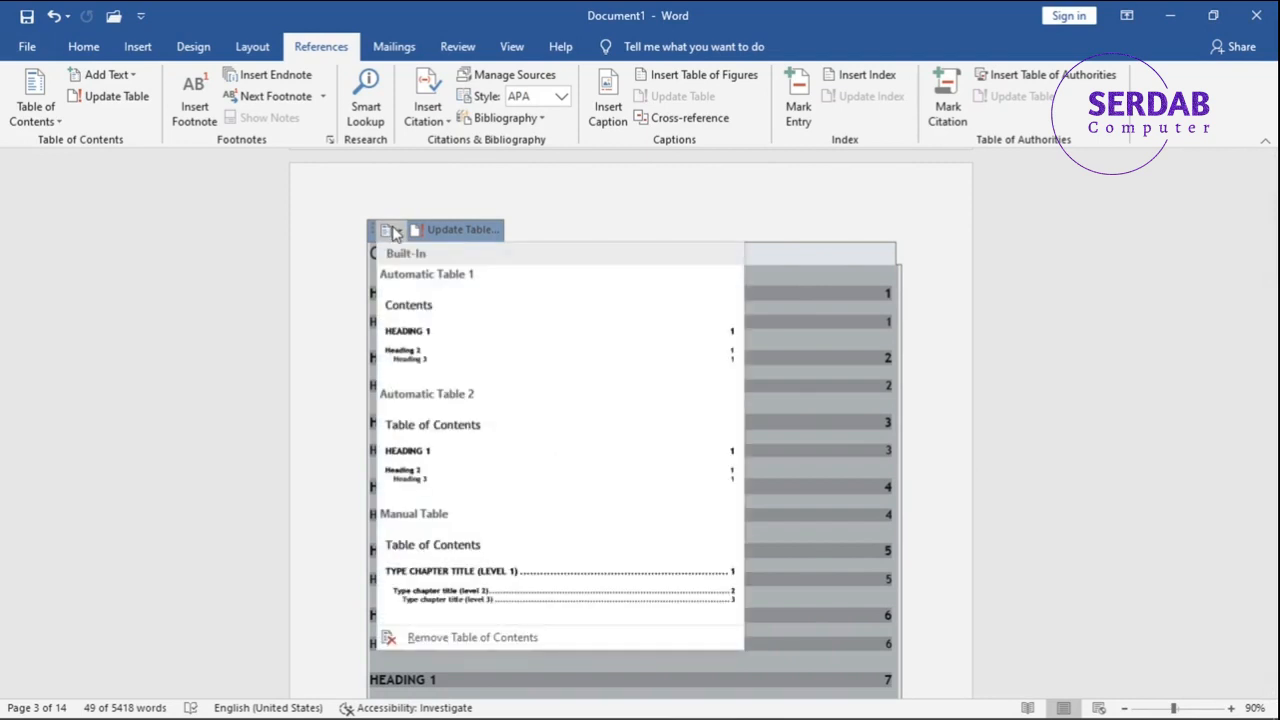
left_click(30, 95)
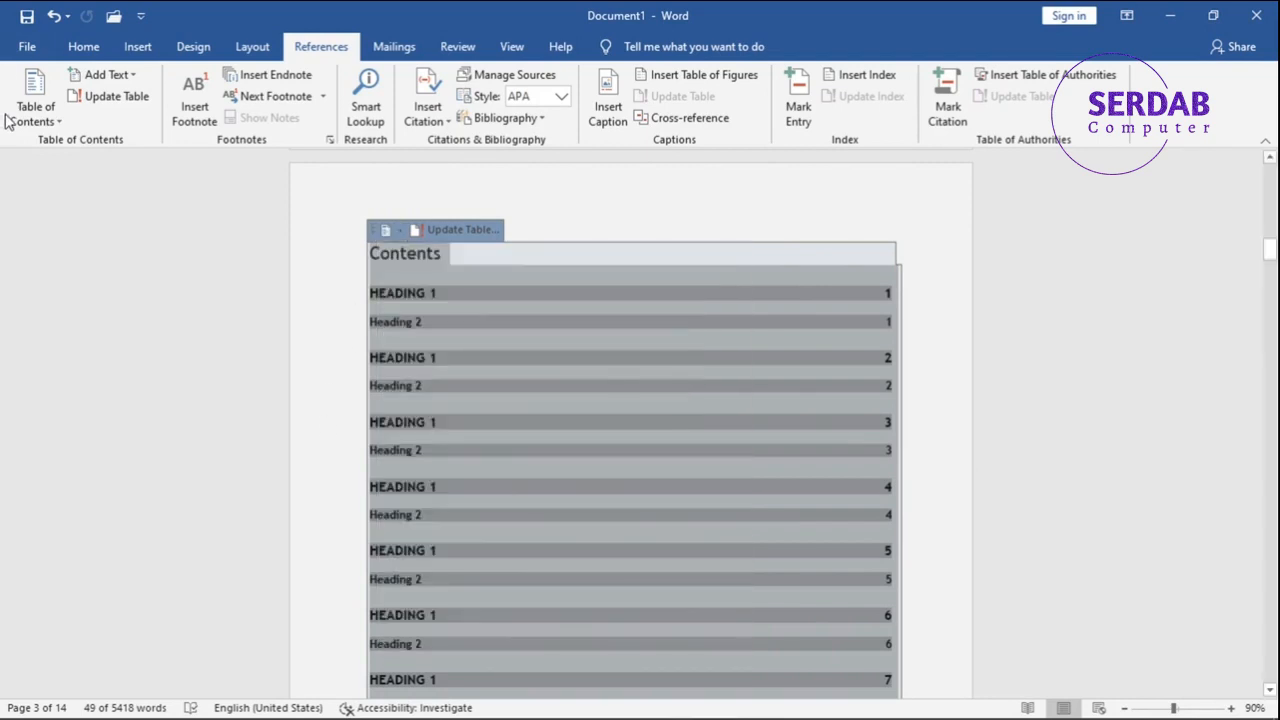
Set a dotted tab leader in the custom table of contents settings and replace the existing table.
left_click(35, 110)
left_click(80, 546)
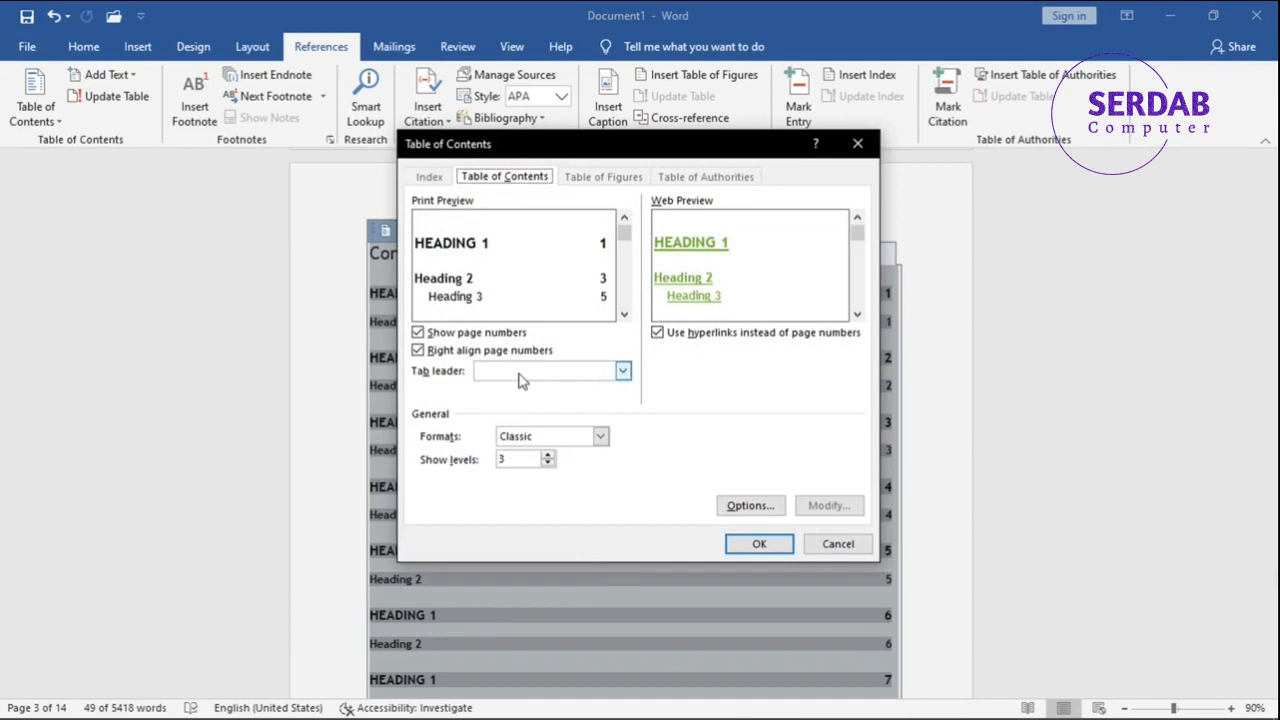
left_click(519, 380)
left_click(523, 406)
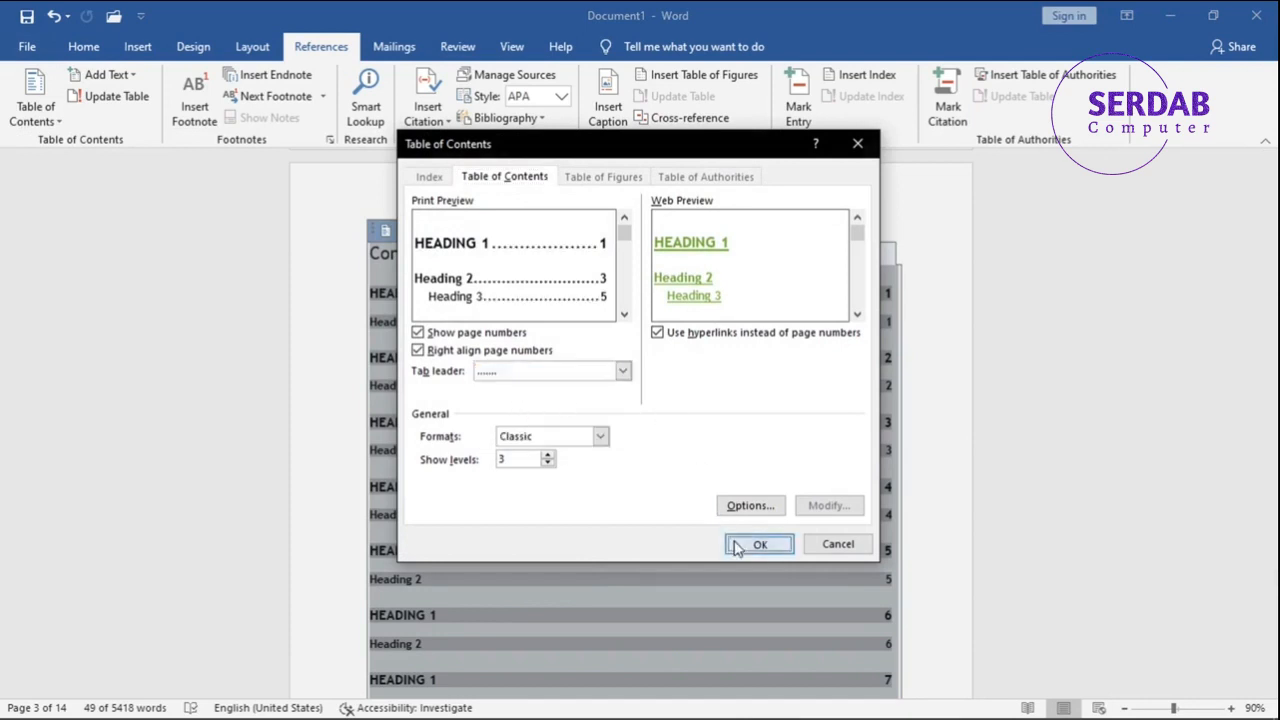
left_click(740, 545)
left_click(583, 420)
scroll(526, 474, "down", 5)
left_click(491, 542)
scroll(494, 600, "down", 3)
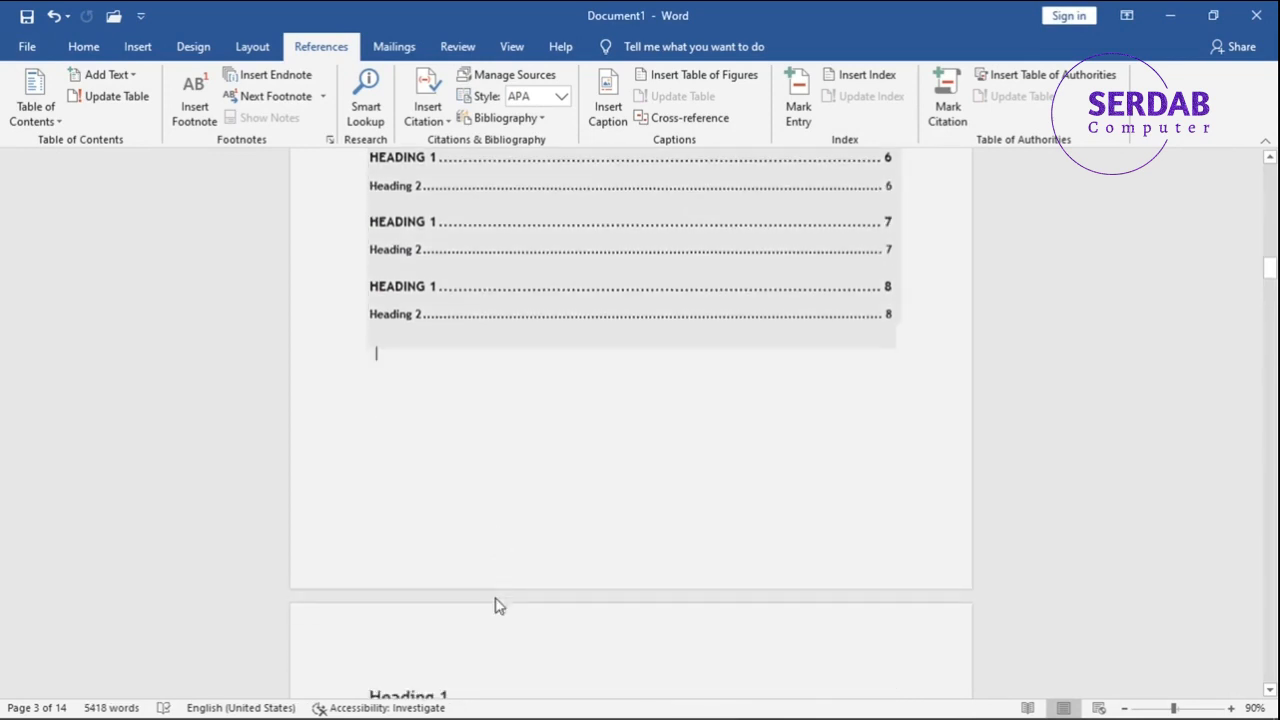
scroll(505, 589, "up", 4)
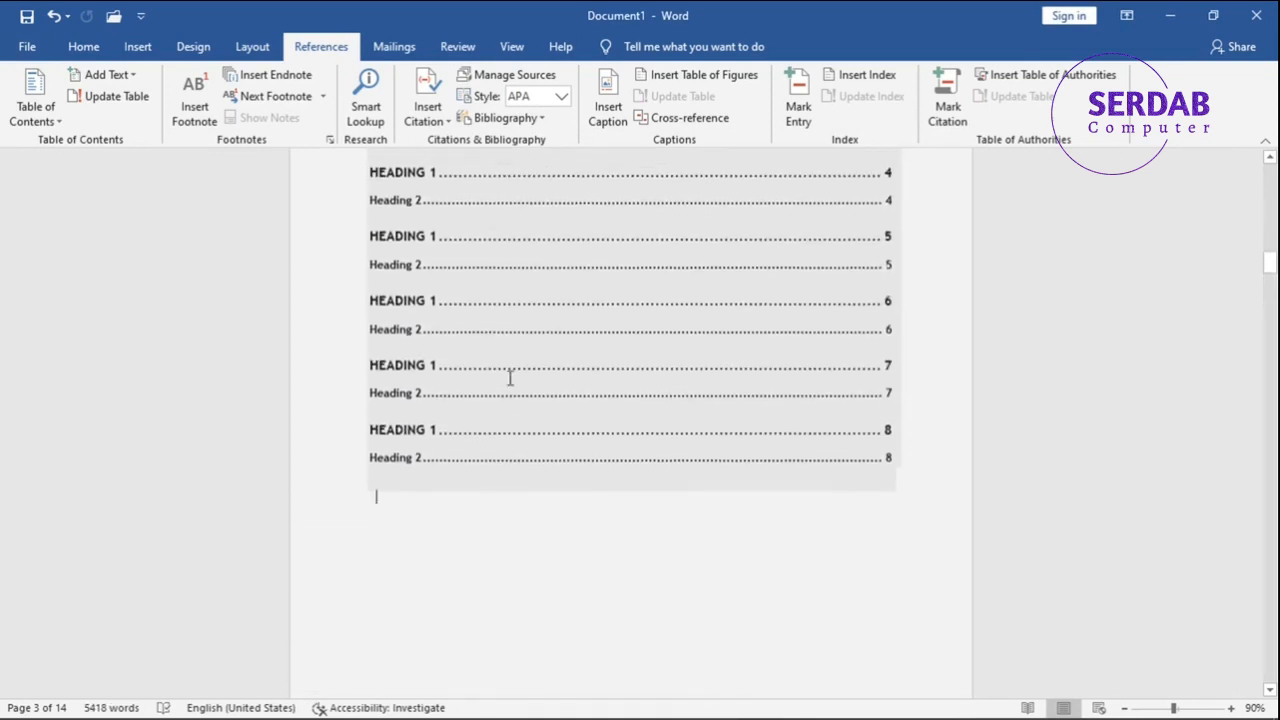
scroll(763, 486, "up", 4)
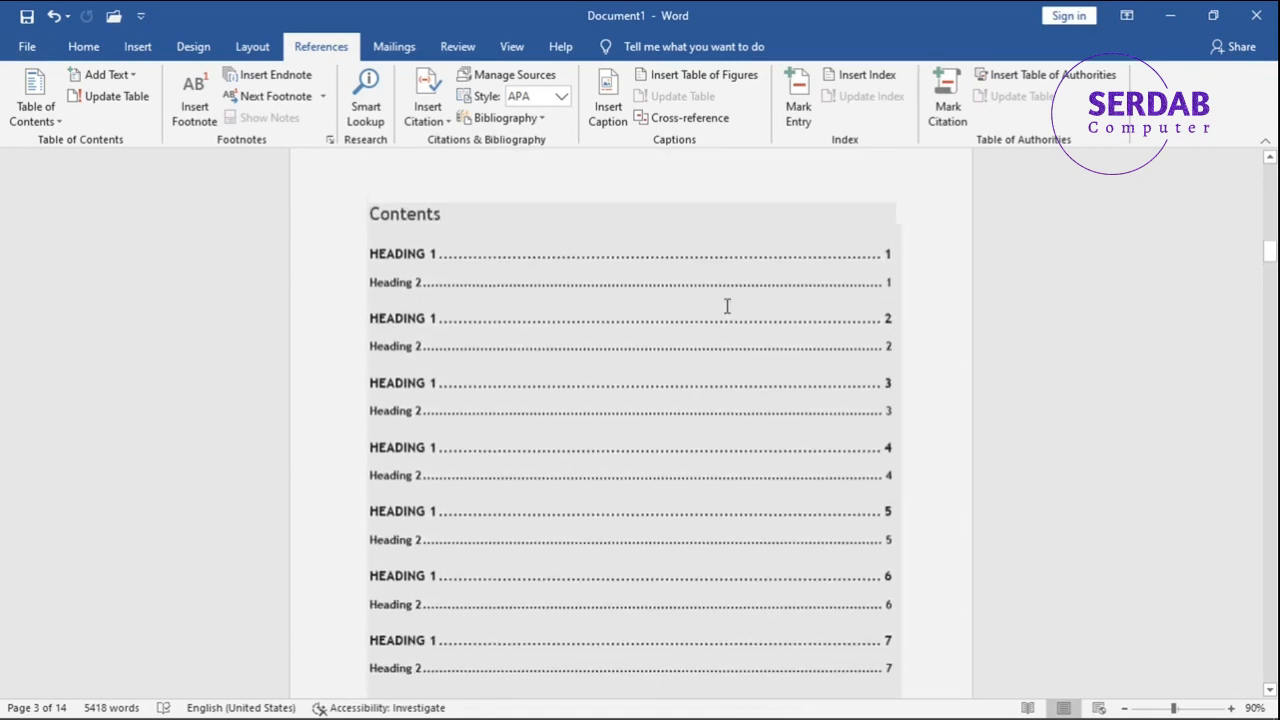
Look at the update options for the table of contents without applying any, and view the Add Text level choices.
scroll(1114, 608, "up", 3)
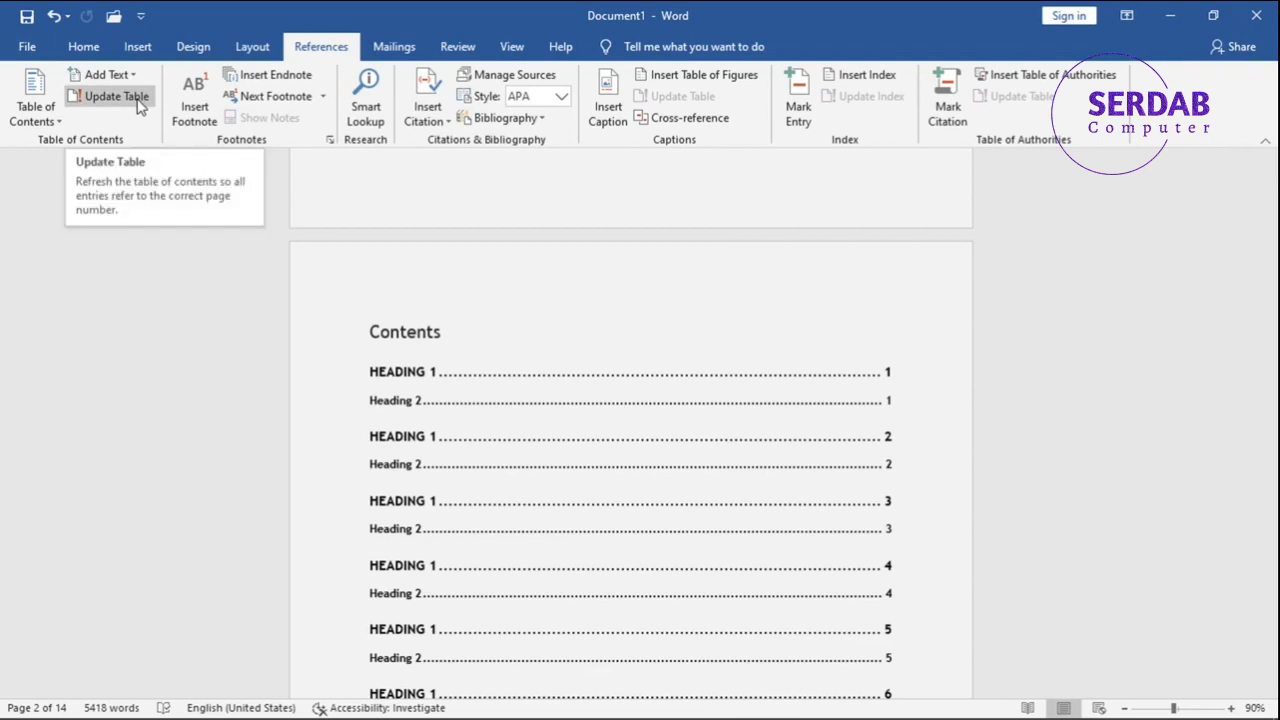
left_click(456, 428)
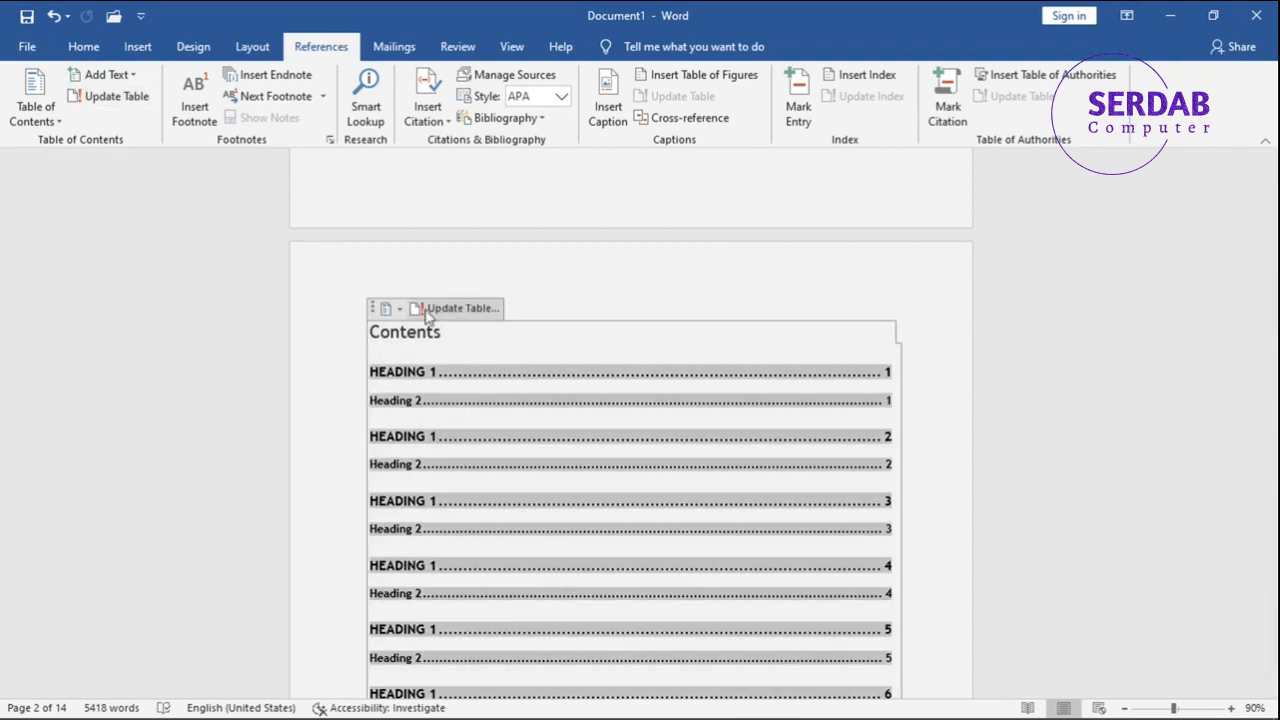
left_click(434, 310)
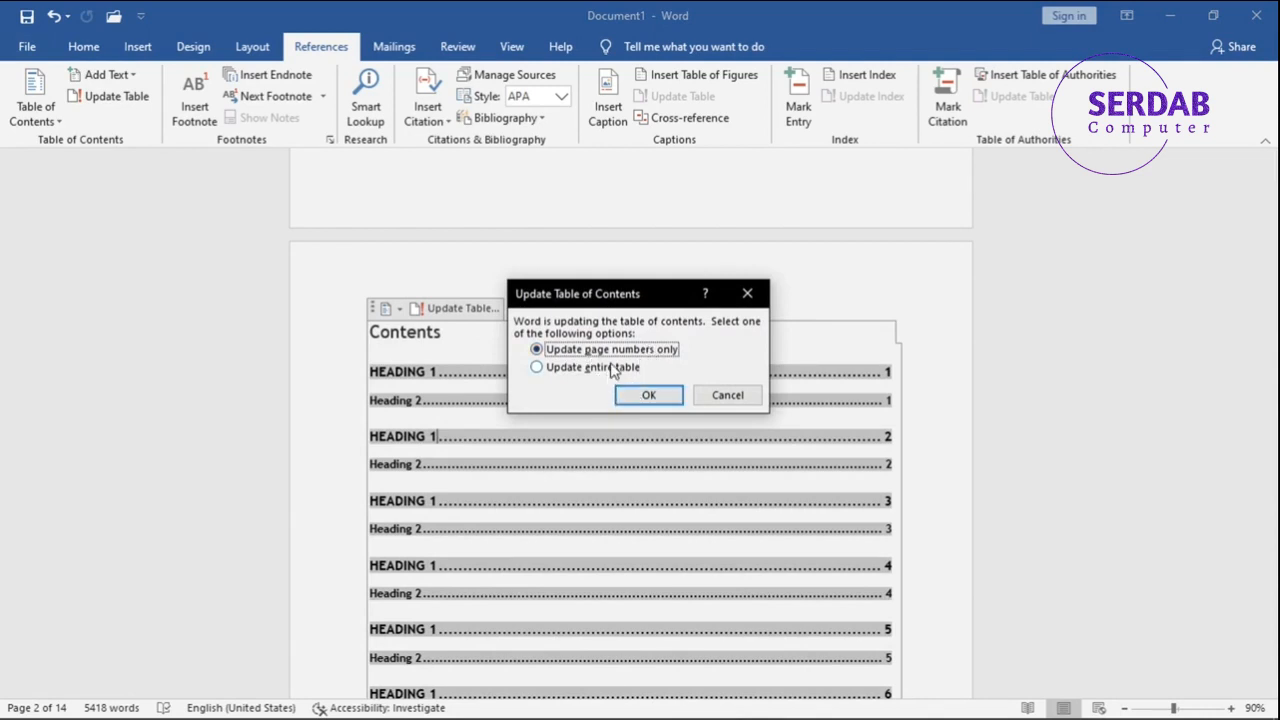
left_click(722, 395)
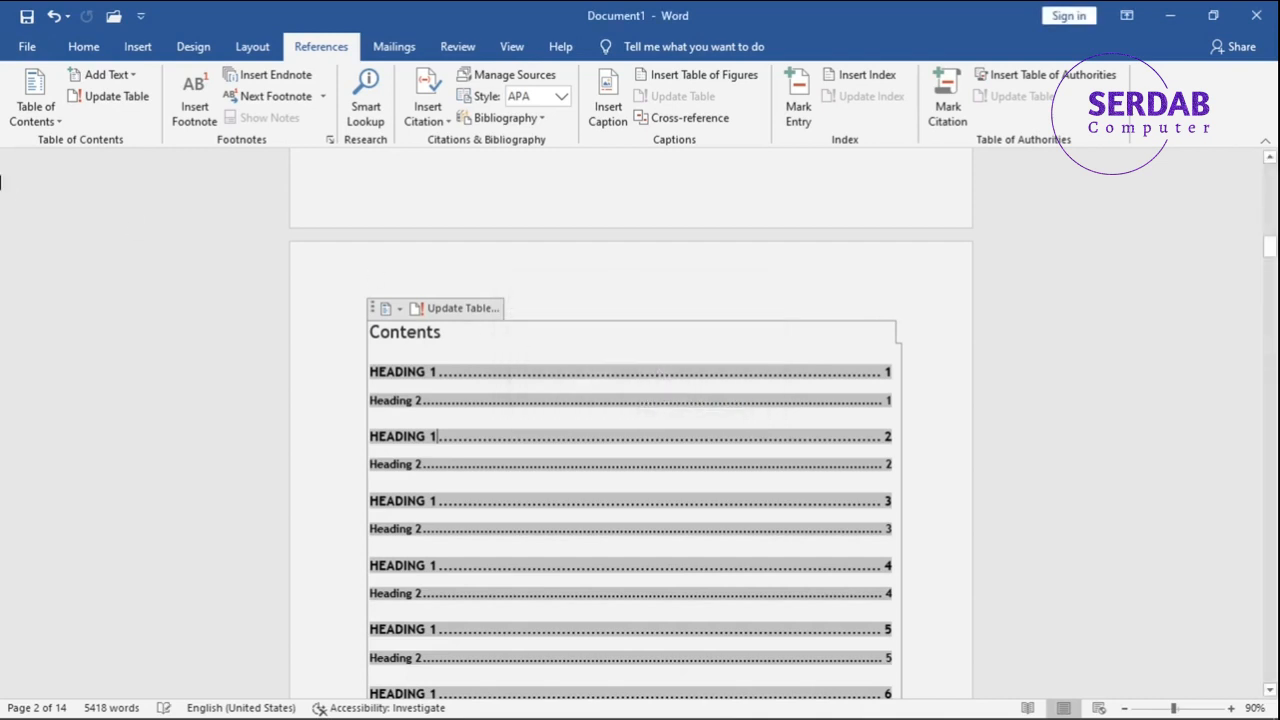
left_click(118, 80)
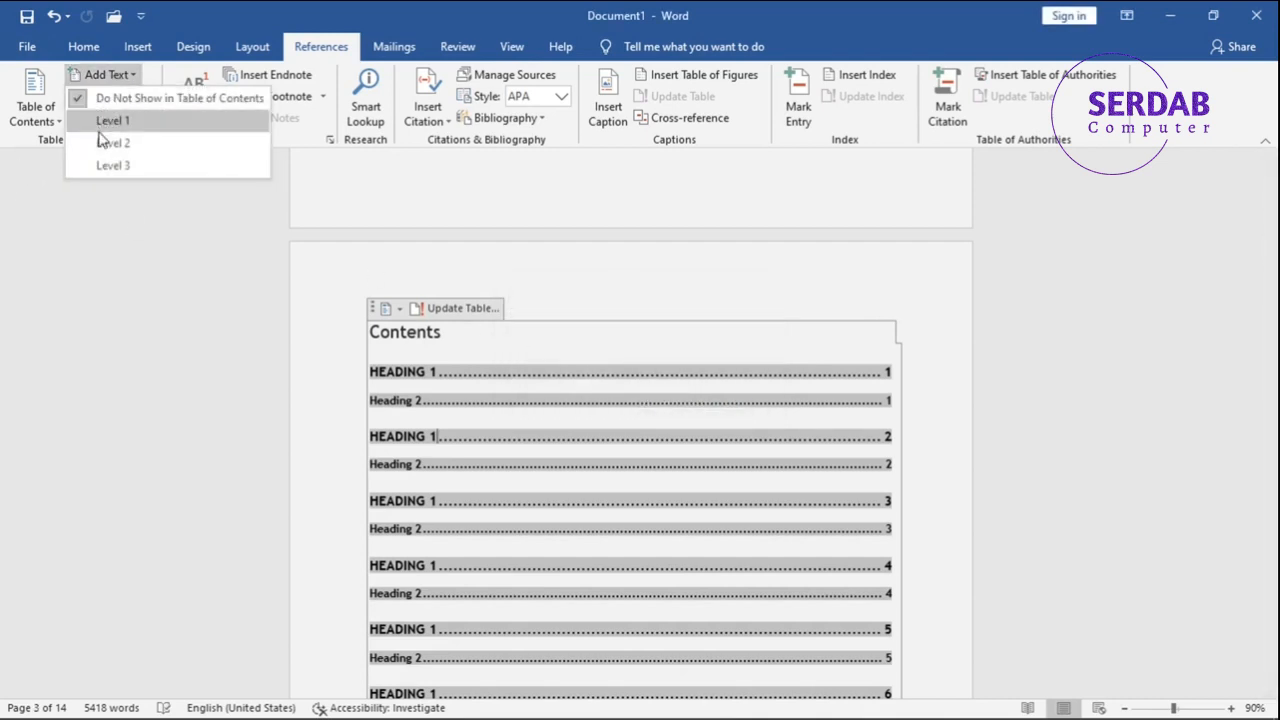
left_click(140, 77)
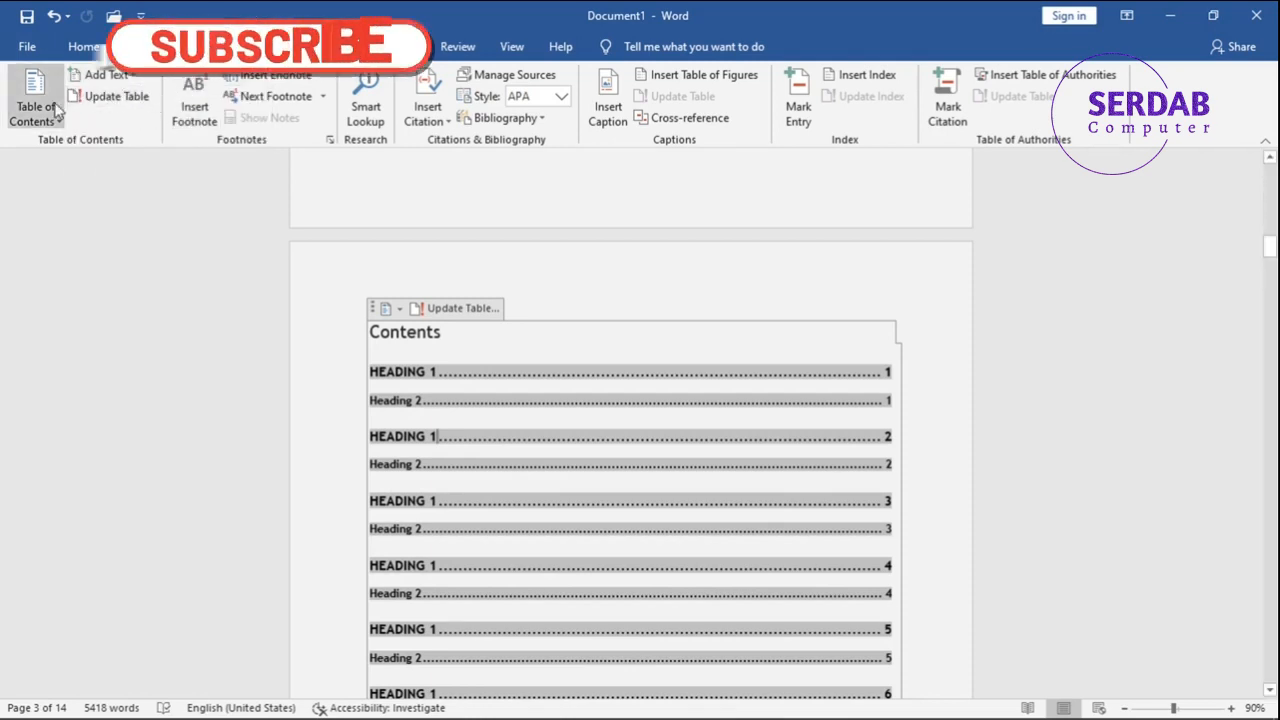